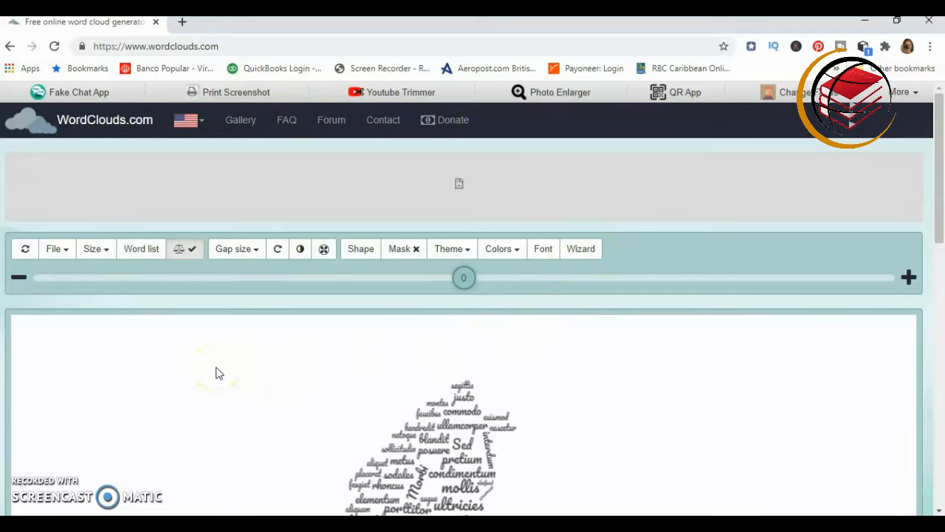
- Look over the whole sample word cloud shown on the page
{"action": "scroll", "coordinate": [217, 368], "scroll_direction": "down", "scroll_amount": 4}
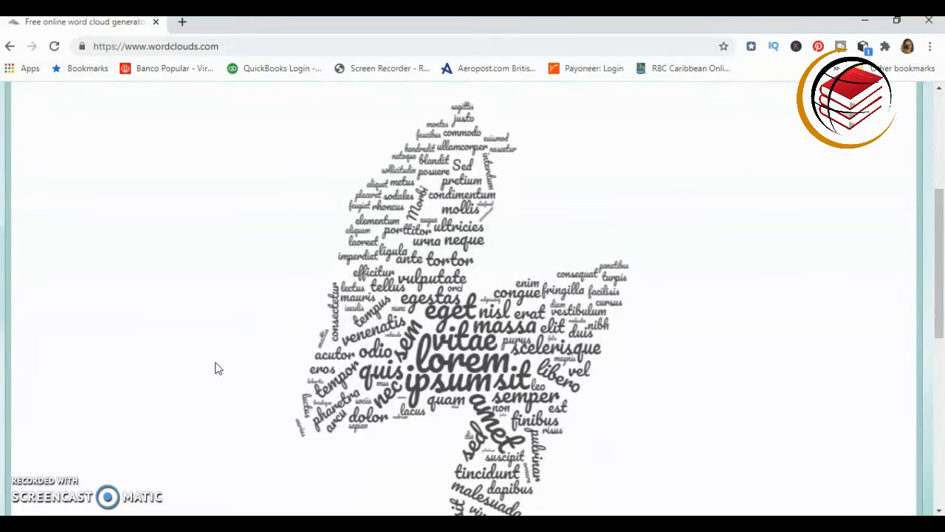
{"action": "scroll", "coordinate": [256, 246], "scroll_direction": "down", "scroll_amount": 2}
{"action": "scroll", "coordinate": [255, 248], "scroll_direction": "down", "scroll_amount": 2}
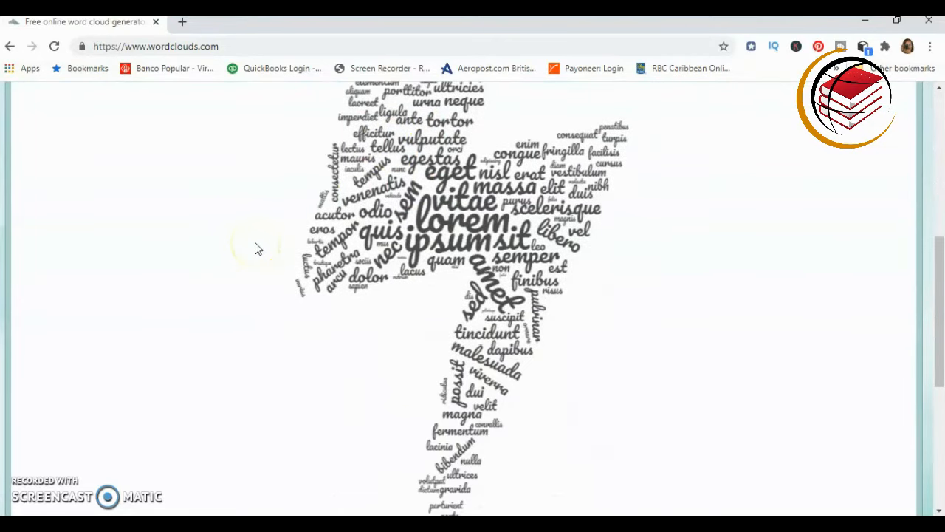
{"action": "scroll", "coordinate": [255, 248], "scroll_direction": "up", "scroll_amount": 2}
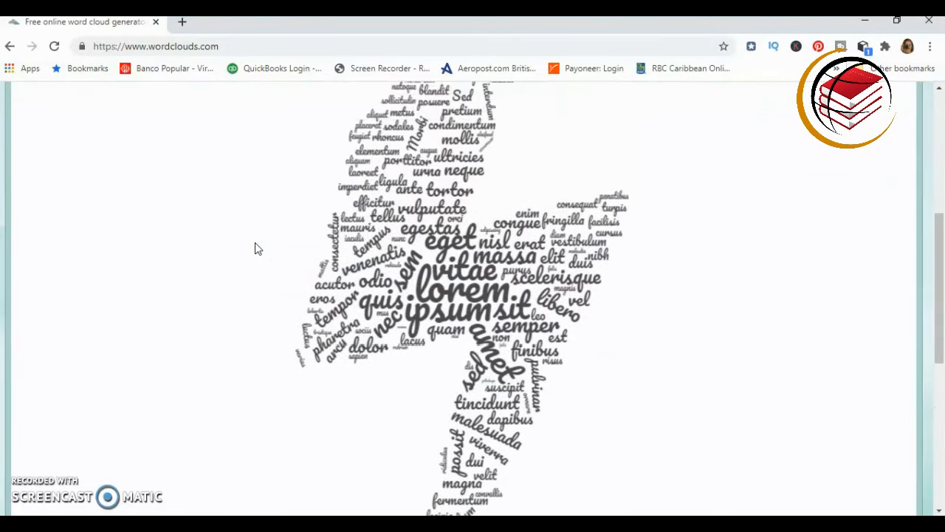
{"action": "scroll", "coordinate": [255, 248], "scroll_direction": "up", "scroll_amount": 3}
{"action": "scroll", "coordinate": [255, 248], "scroll_direction": "up", "scroll_amount": 1}
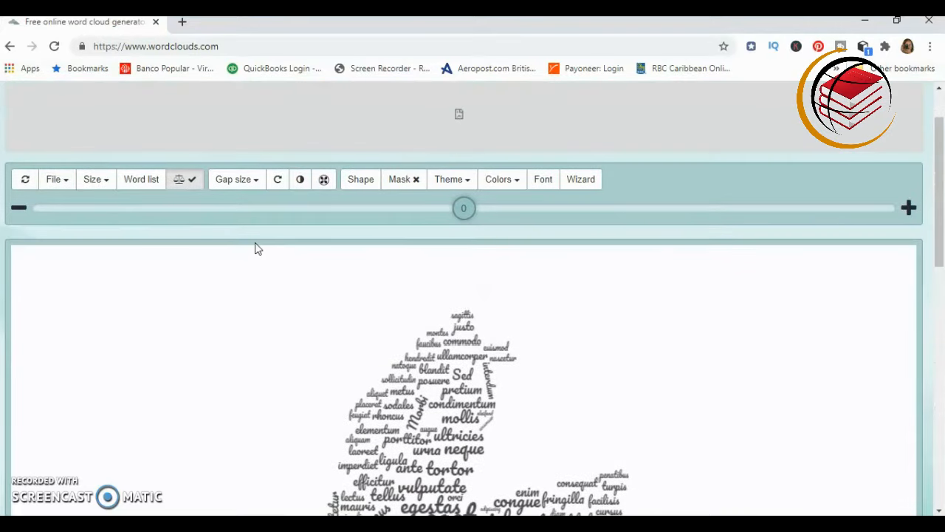
{"action": "scroll", "coordinate": [257, 248], "scroll_direction": "up", "scroll_amount": 1}
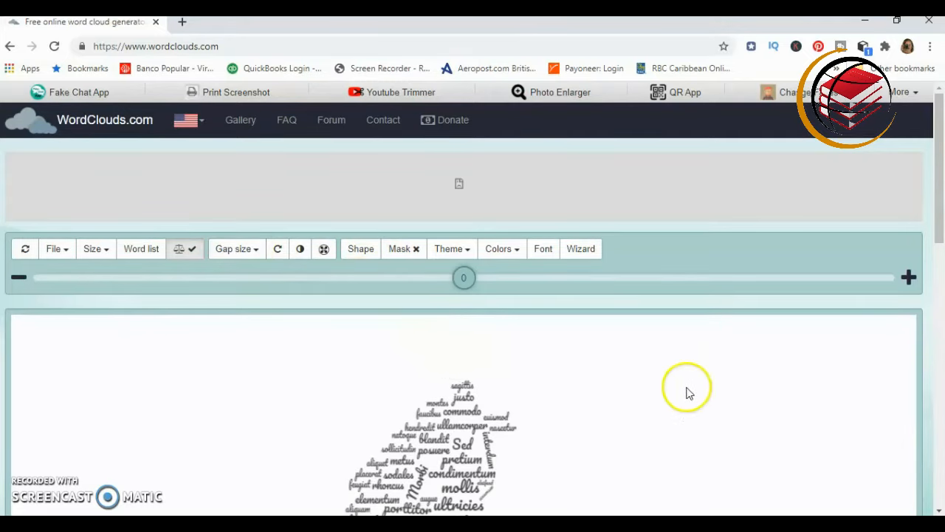
- Switch to the links file in Notepad, copy the highlighted message text, and minimize the file
{"action": "left_click", "coordinate": [692, 521]}
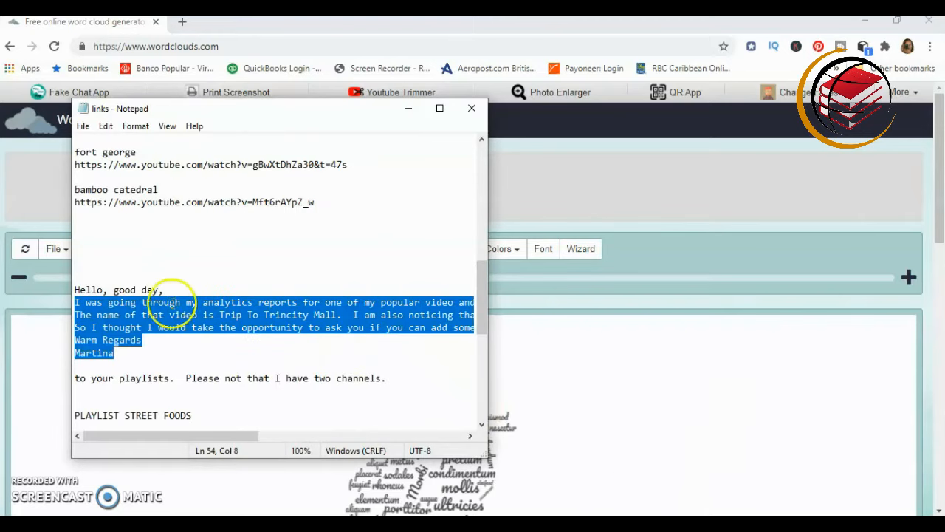
{"action": "right_click", "coordinate": [114, 313]}
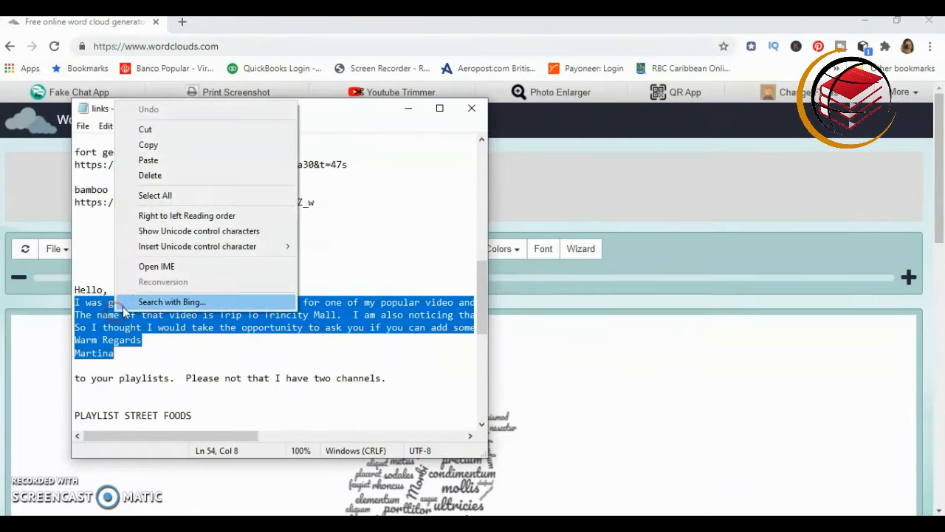
{"action": "left_click", "coordinate": [151, 143]}
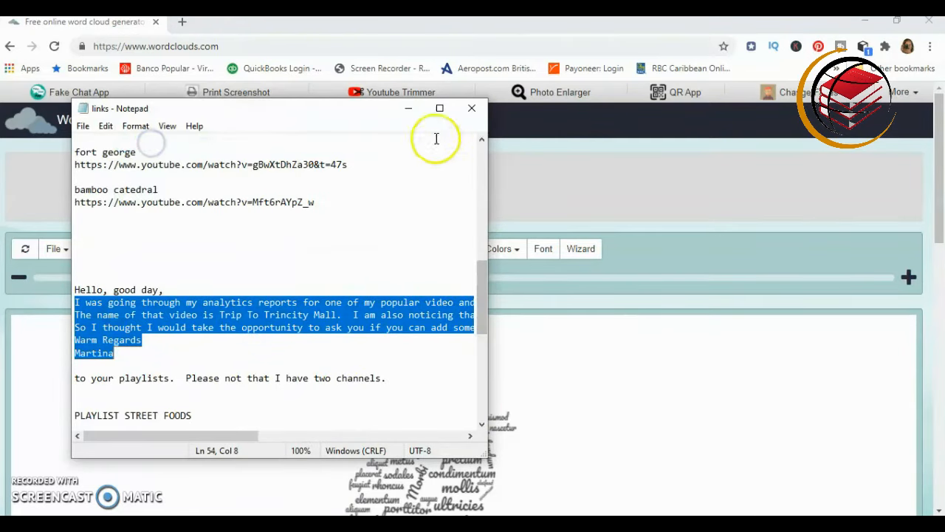
{"action": "left_click", "coordinate": [409, 109]}
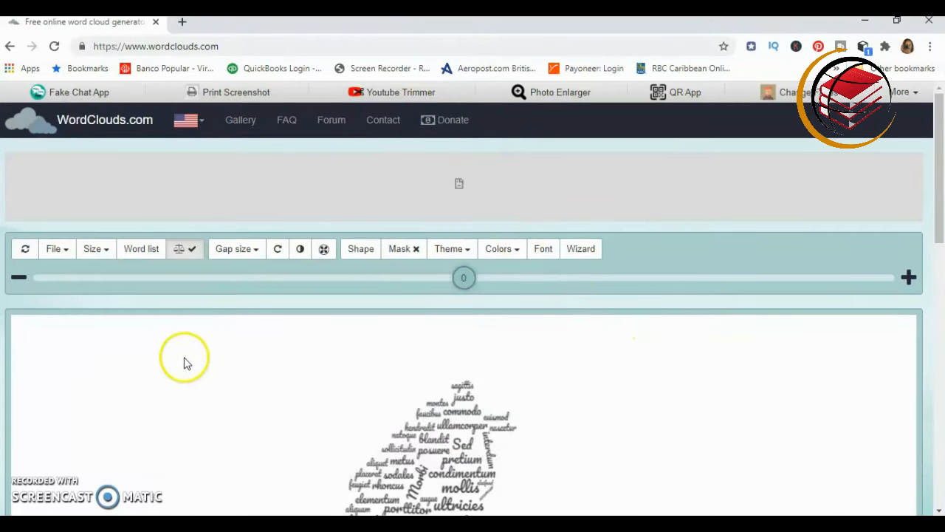
- Start a new word cloud and confirm clearing the existing word list
{"action": "left_click", "coordinate": [56, 250]}
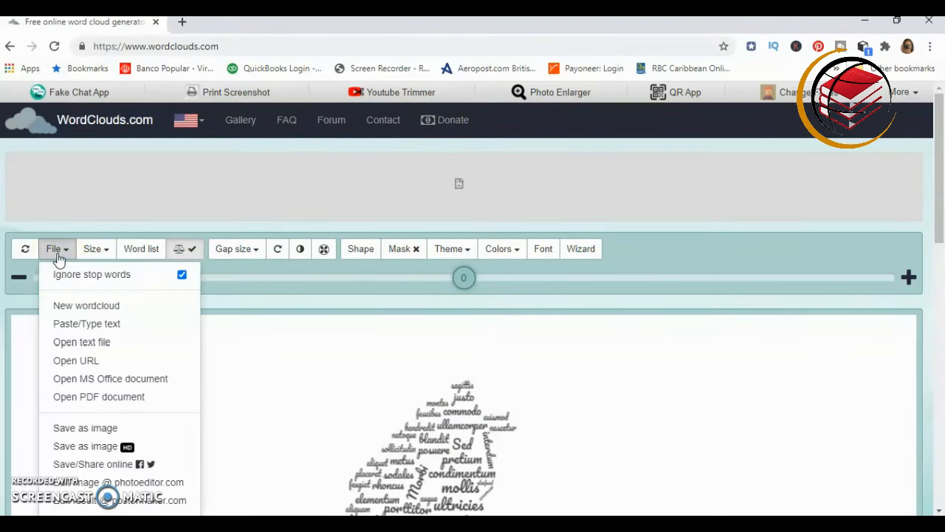
{"action": "left_click", "coordinate": [94, 308]}
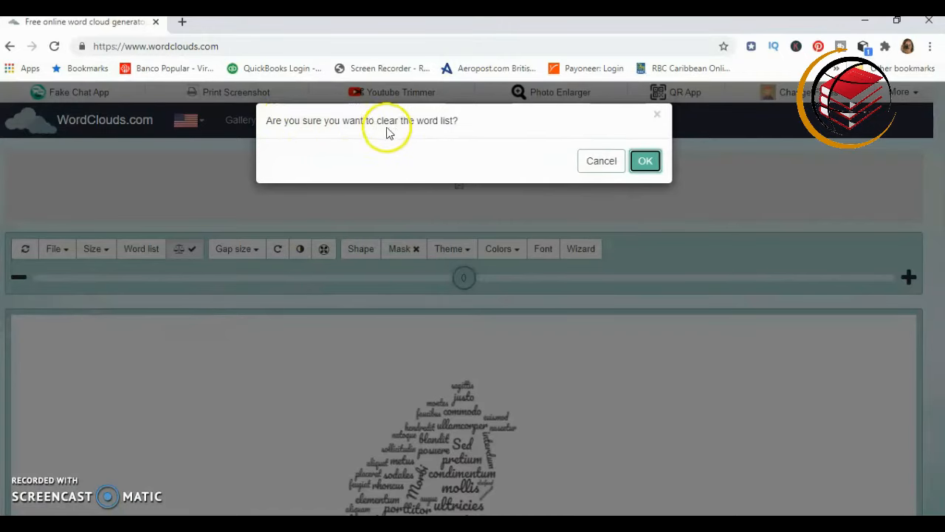
{"action": "left_click", "coordinate": [646, 162]}
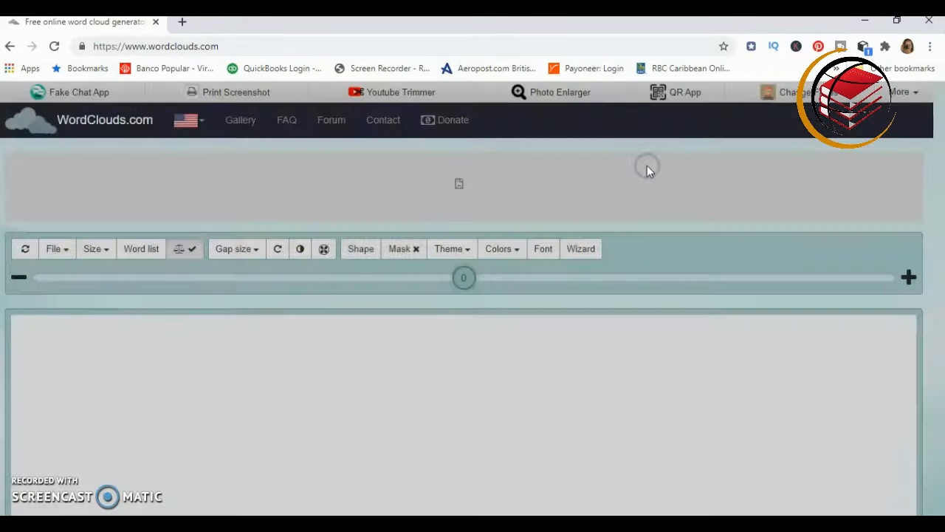
- Paste the copied message as the source text and apply it to generate the word cloud
{"action": "left_click", "coordinate": [57, 249]}
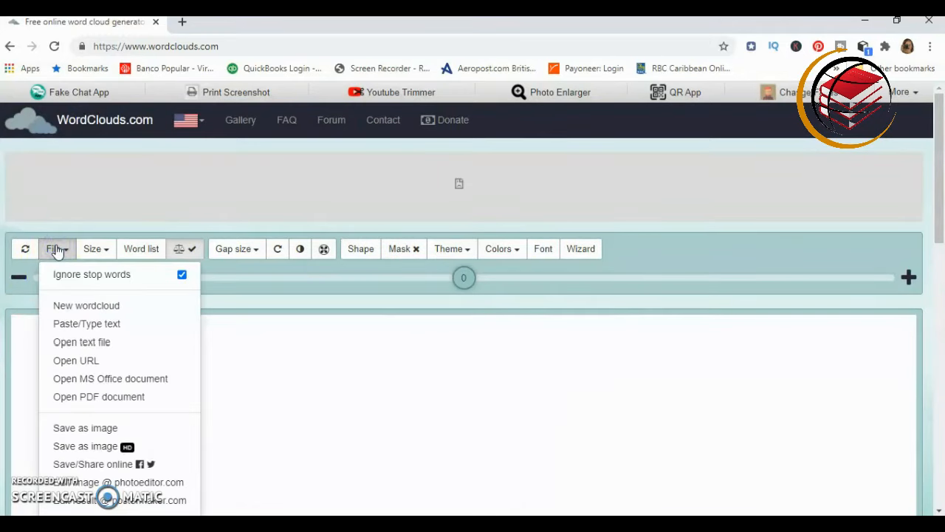
{"action": "left_click", "coordinate": [116, 325]}
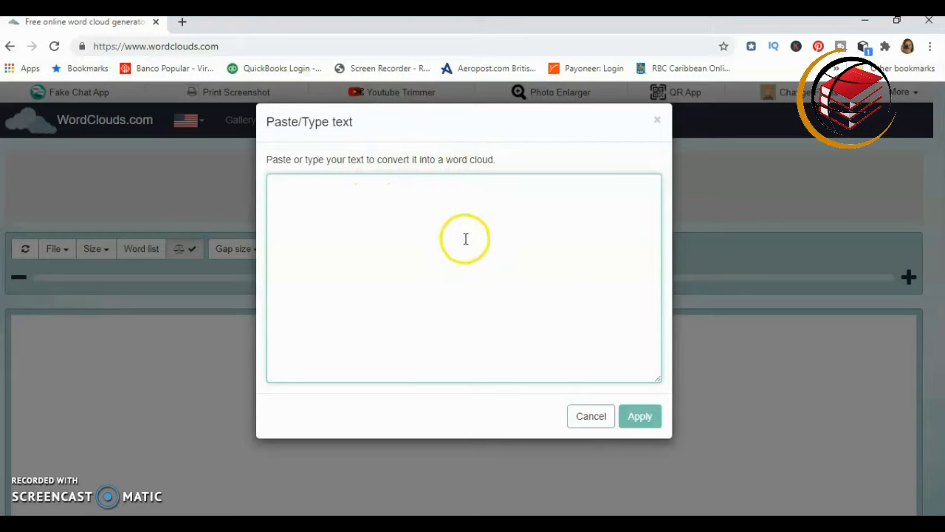
{"action": "right_click", "coordinate": [345, 214]}
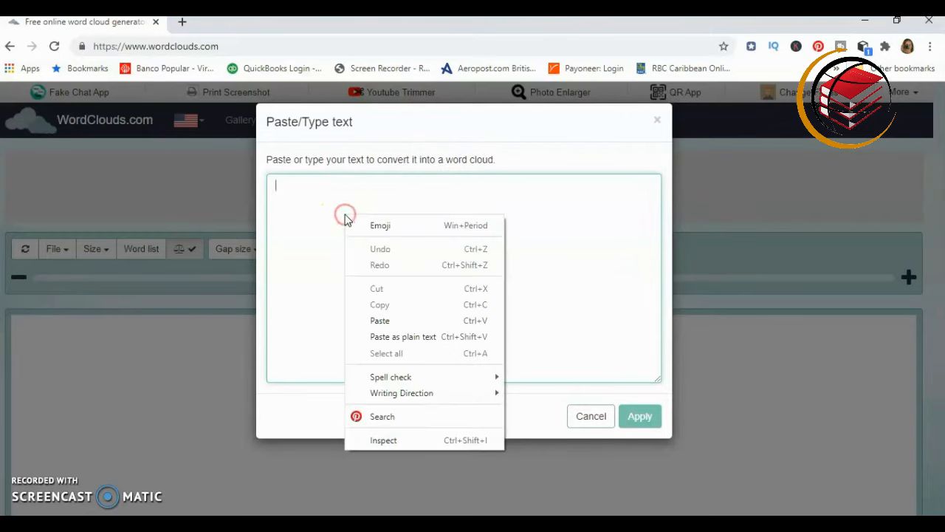
{"action": "left_click", "coordinate": [372, 321]}
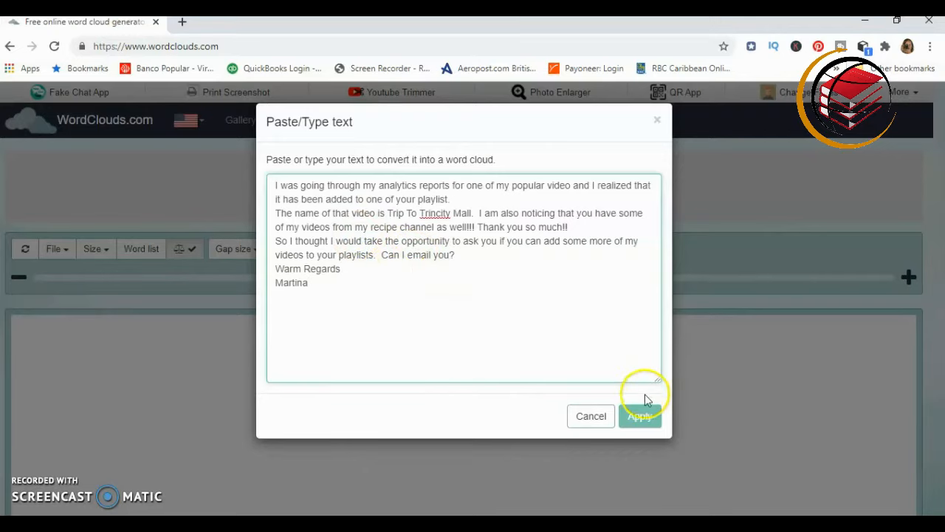
{"action": "left_click", "coordinate": [641, 416]}
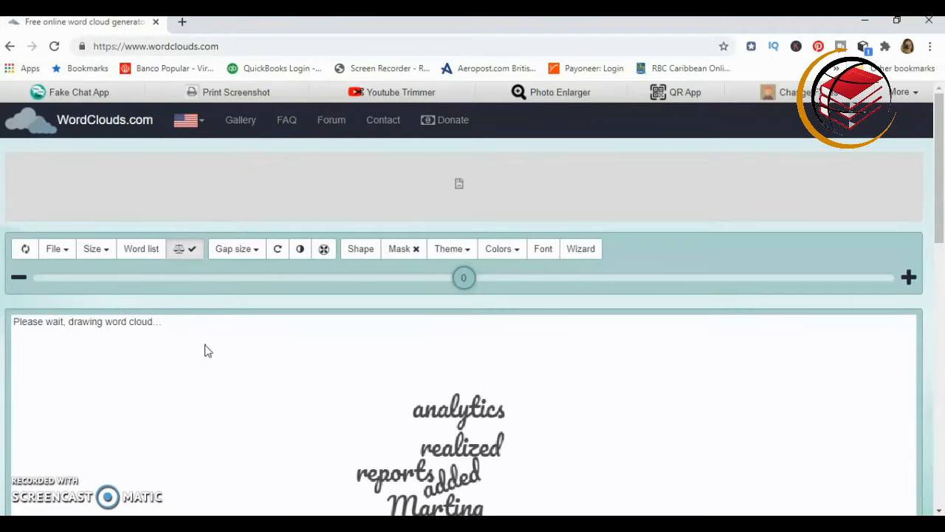
- Review the generated word cloud and change its shape to the rectangle
{"action": "scroll", "coordinate": [207, 349], "scroll_direction": "down", "scroll_amount": 4}
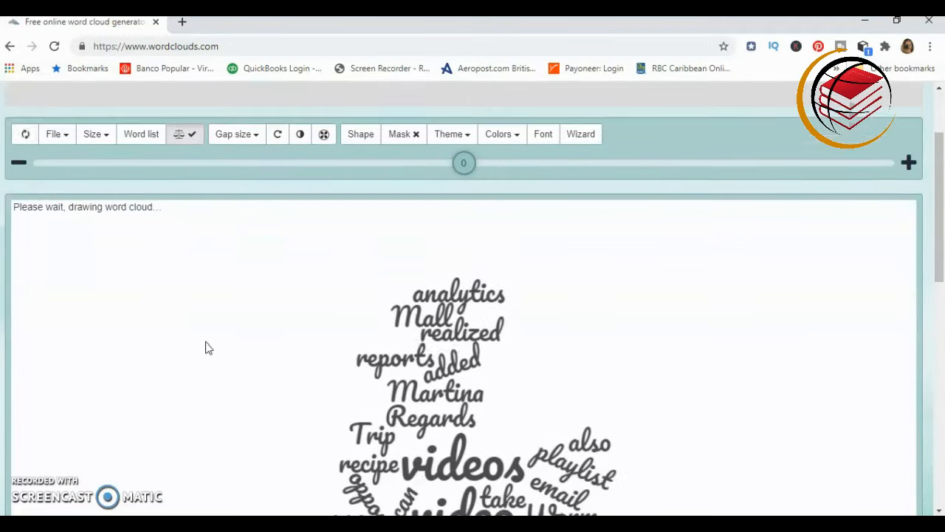
{"action": "scroll", "coordinate": [207, 345], "scroll_direction": "down", "scroll_amount": 2}
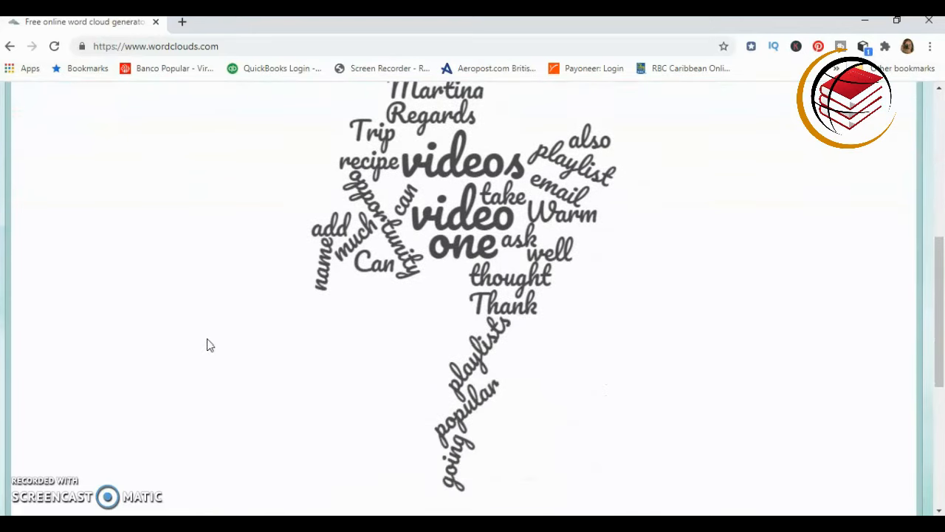
{"action": "scroll", "coordinate": [207, 345], "scroll_direction": "up", "scroll_amount": 4}
{"action": "scroll", "coordinate": [208, 344], "scroll_direction": "up", "scroll_amount": 2}
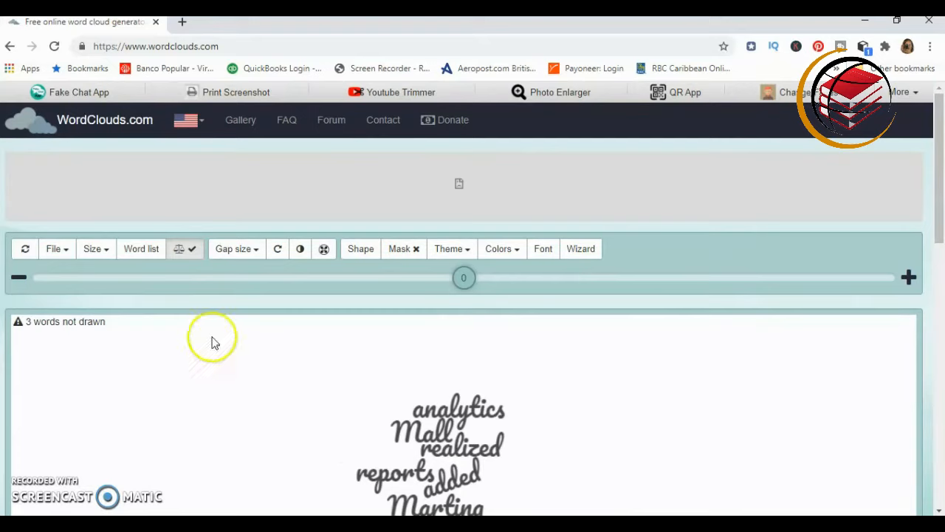
{"action": "left_click", "coordinate": [363, 251]}
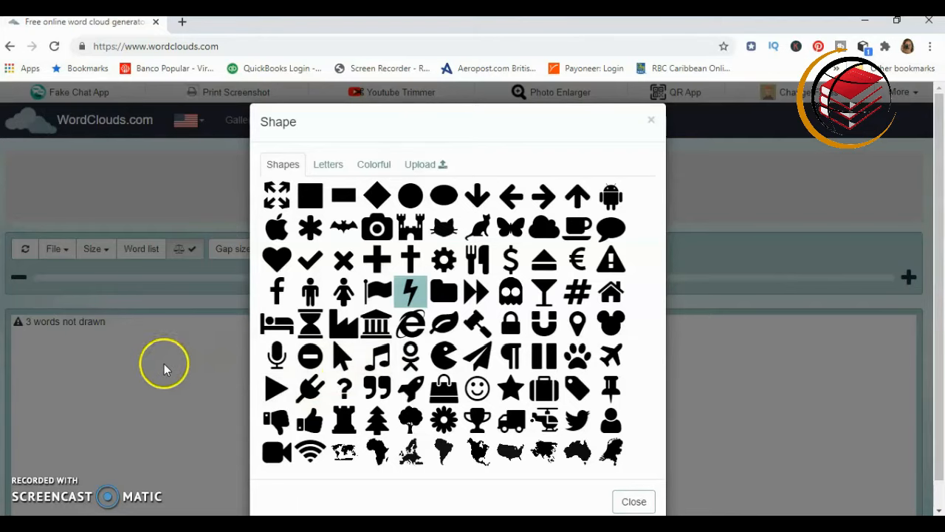
{"action": "left_click", "coordinate": [341, 202]}
{"action": "left_click", "coordinate": [199, 407]}
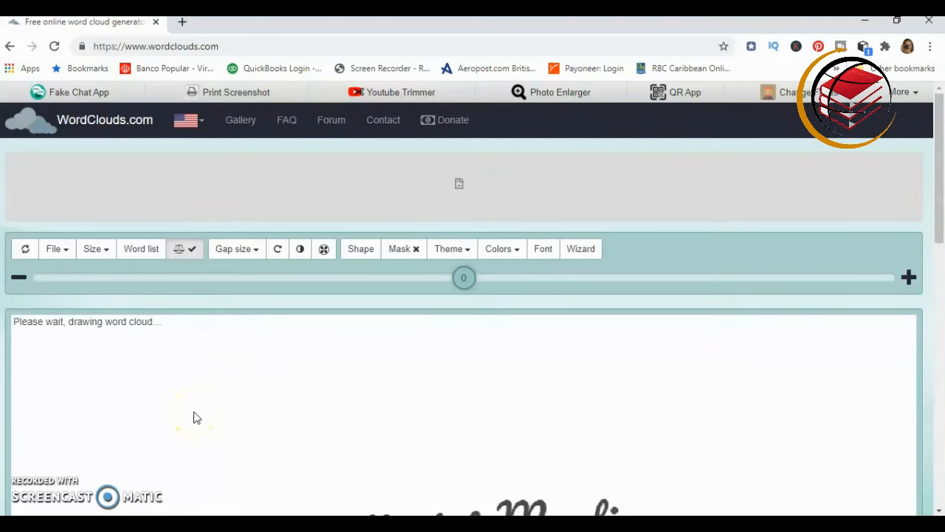
- Review the rectangular word cloud and look through the available file and canvas size options
{"action": "scroll", "coordinate": [193, 418], "scroll_direction": "down", "scroll_amount": 4}
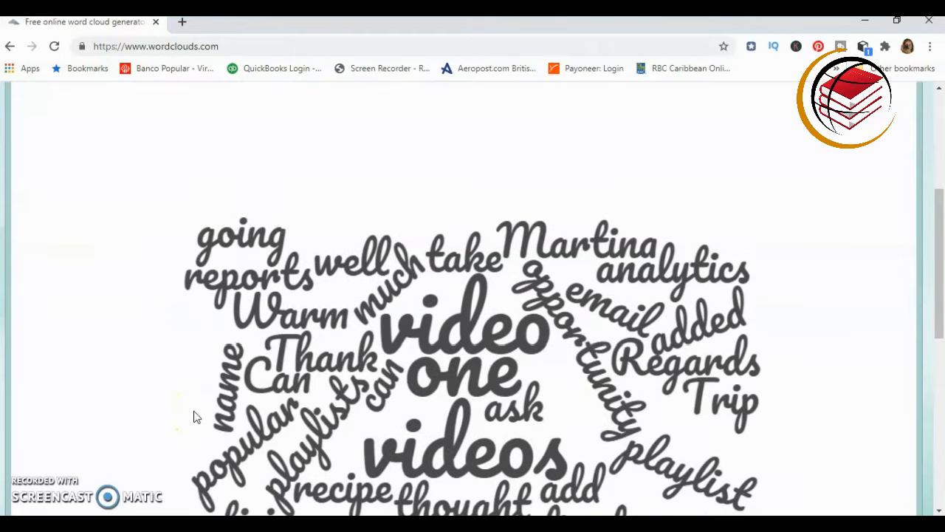
{"action": "scroll", "coordinate": [194, 418], "scroll_direction": "down", "scroll_amount": 1}
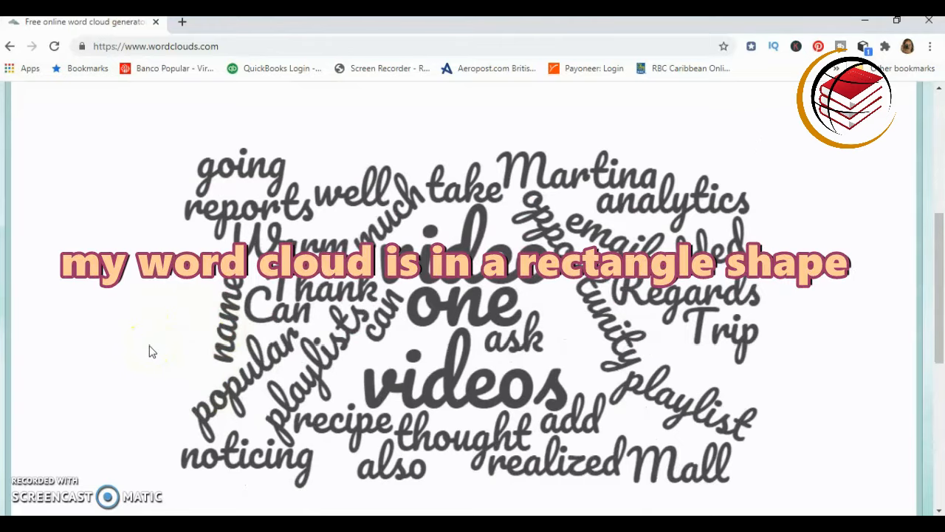
{"action": "scroll", "coordinate": [150, 352], "scroll_direction": "up", "scroll_amount": 3}
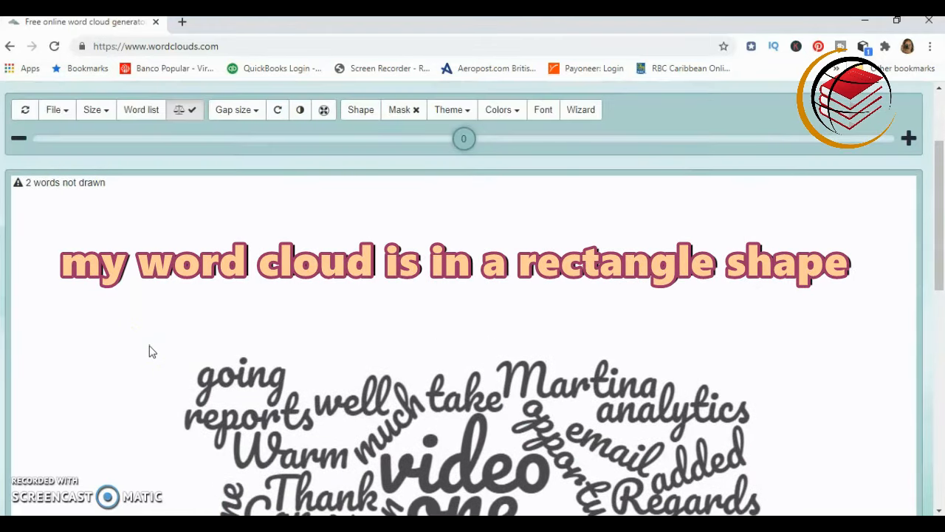
{"action": "scroll", "coordinate": [150, 351], "scroll_direction": "up", "scroll_amount": 1}
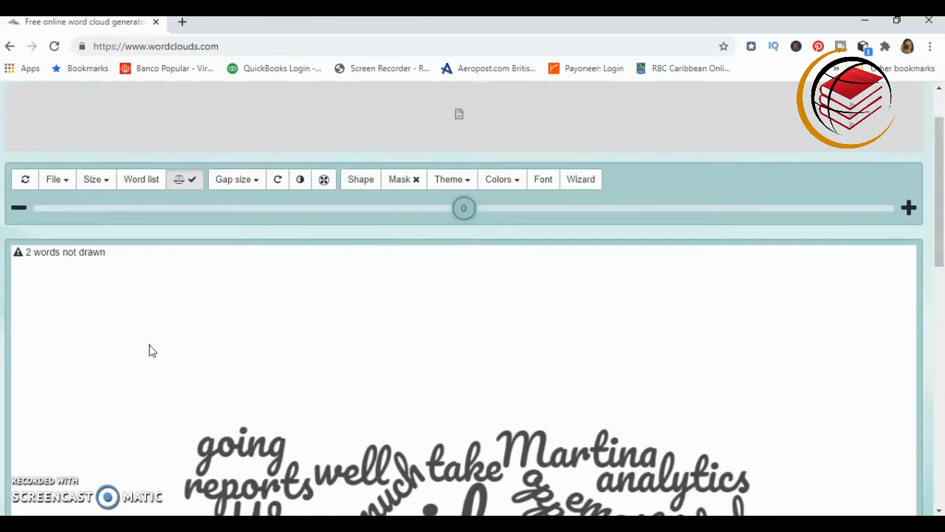
{"action": "left_click", "coordinate": [64, 181]}
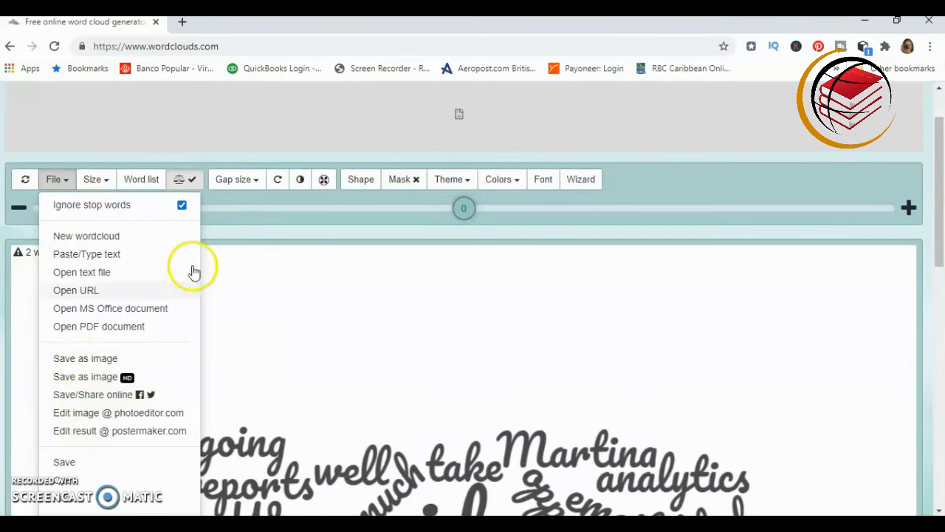
{"action": "left_click", "coordinate": [93, 181]}
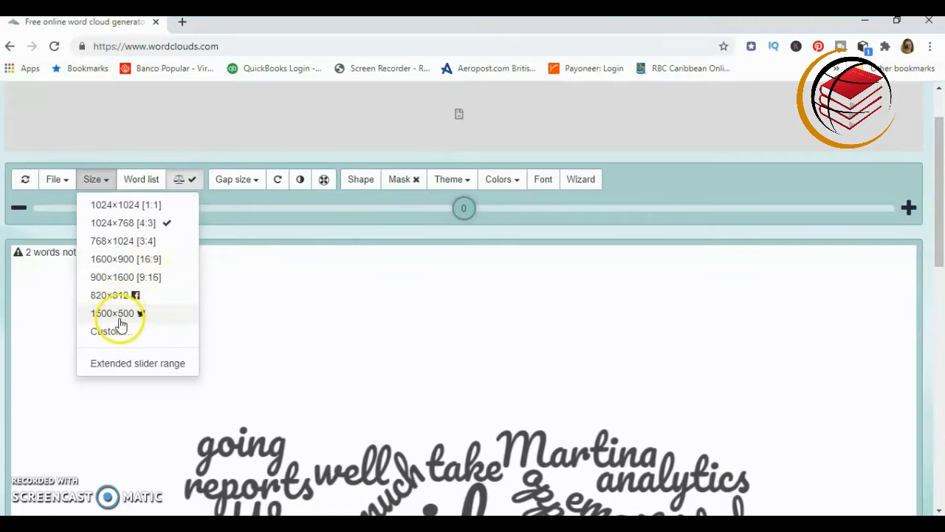
- Open the word list and delete the word "take" from it
{"action": "left_click", "coordinate": [151, 184]}
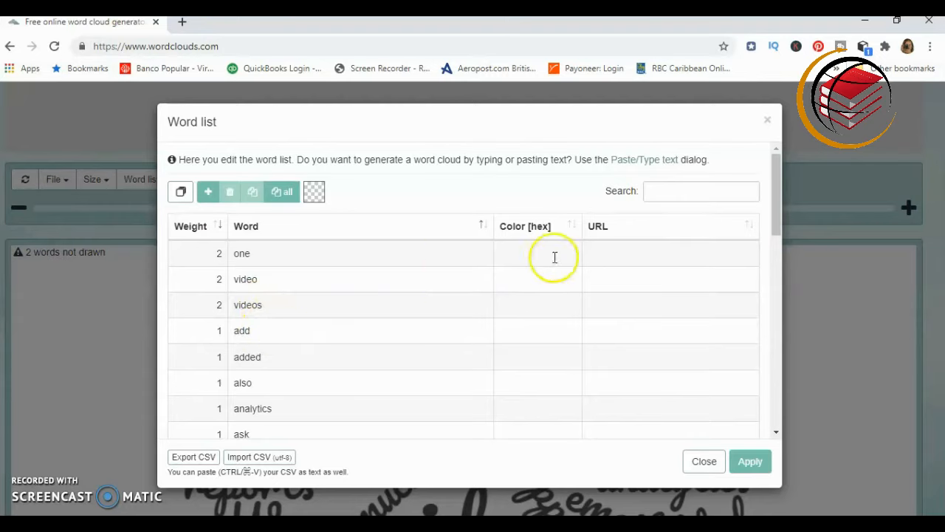
{"action": "left_click_drag", "start_coordinate": [779, 224], "coordinate": [773, 387]}
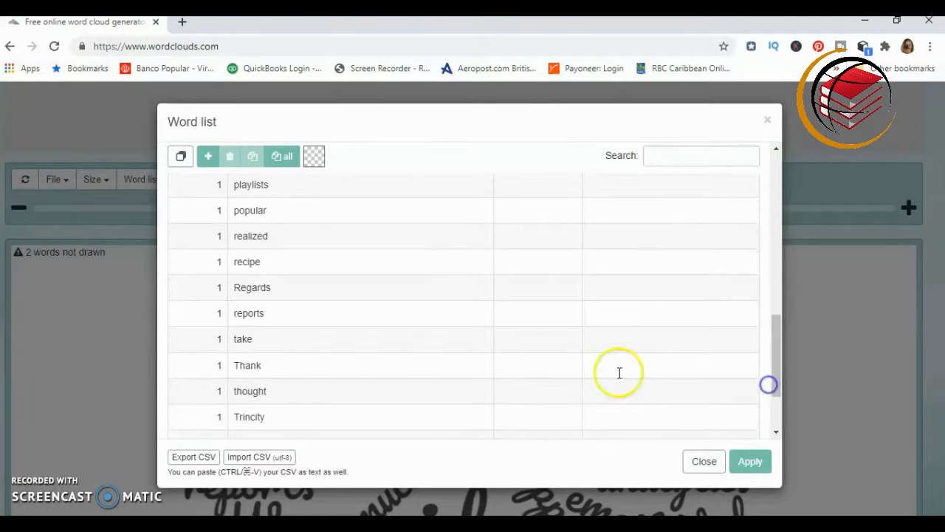
{"action": "left_click", "coordinate": [220, 342]}
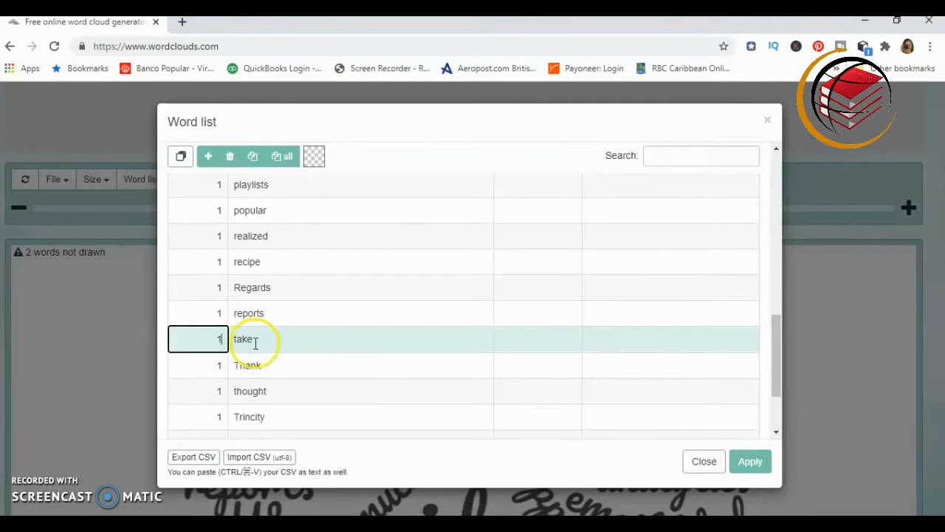
{"action": "left_click", "coordinate": [230, 157]}
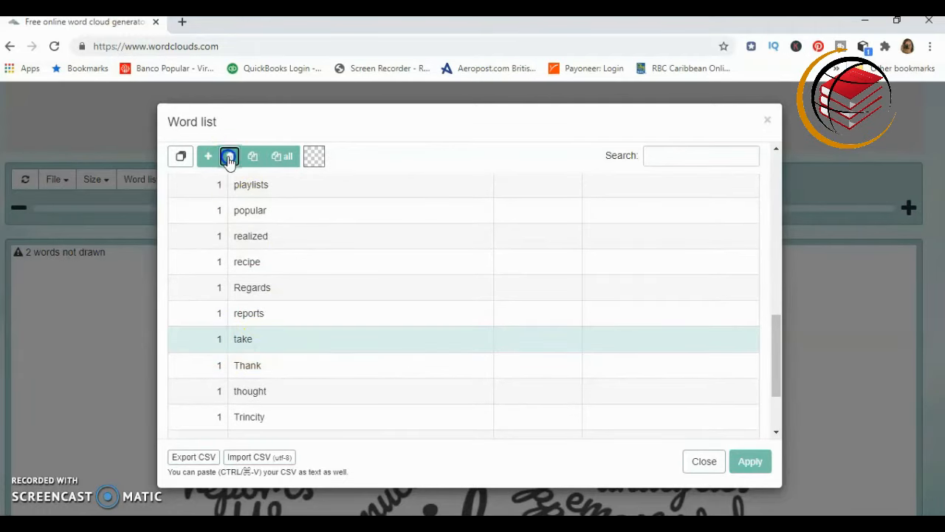
- Set the weight of the word "reports" to 2 in the word list
{"action": "left_click", "coordinate": [255, 346]}
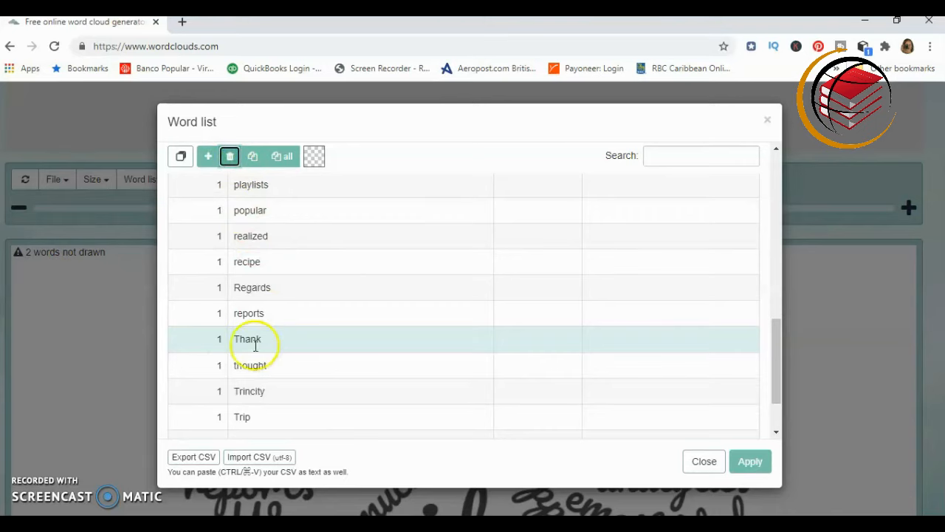
{"action": "left_click", "coordinate": [220, 313]}
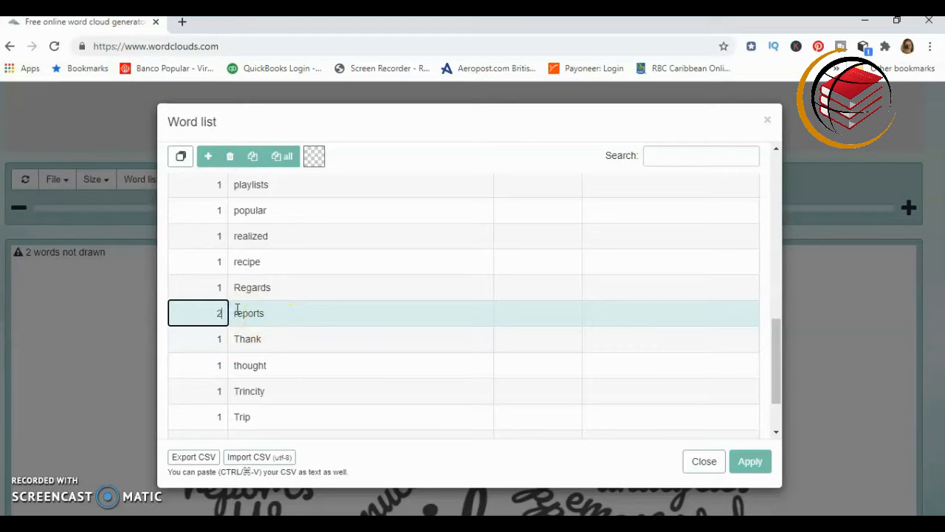
{"action": "left_click", "coordinate": [305, 340]}
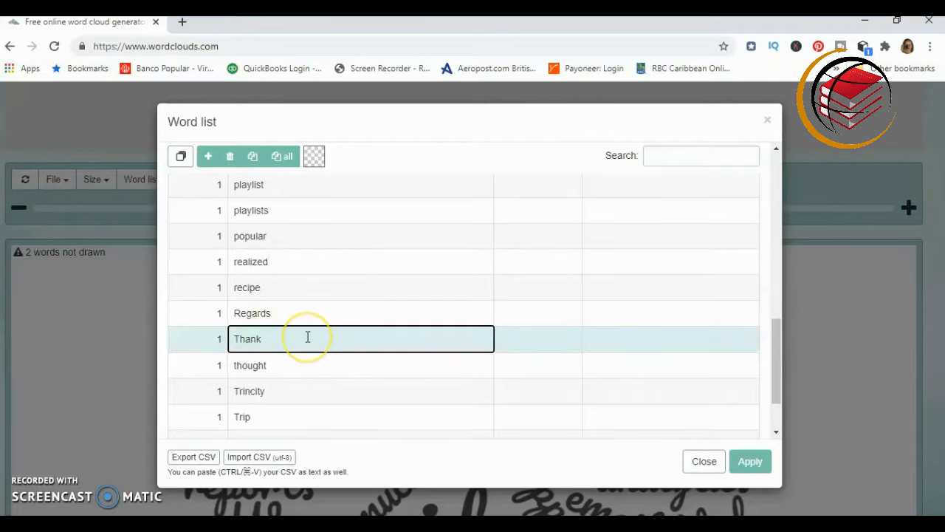
- Check the words and weights throughout the word list and apply the list edits to the word cloud
{"action": "scroll", "coordinate": [308, 337], "scroll_direction": "down", "scroll_amount": 2}
{"action": "scroll", "coordinate": [308, 337], "scroll_direction": "up", "scroll_amount": 10}
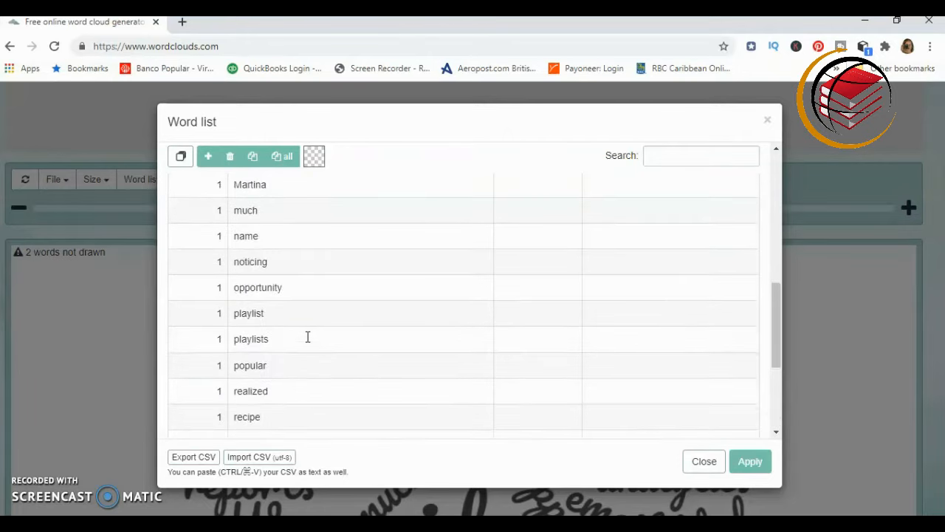
{"action": "scroll", "coordinate": [308, 337], "scroll_direction": "up", "scroll_amount": 1}
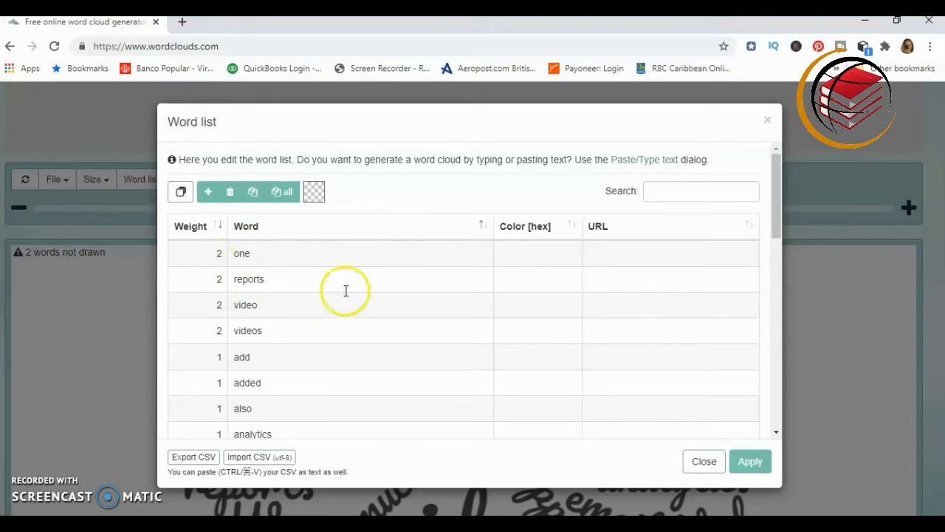
{"action": "scroll", "coordinate": [390, 318], "scroll_direction": "down", "scroll_amount": 5}
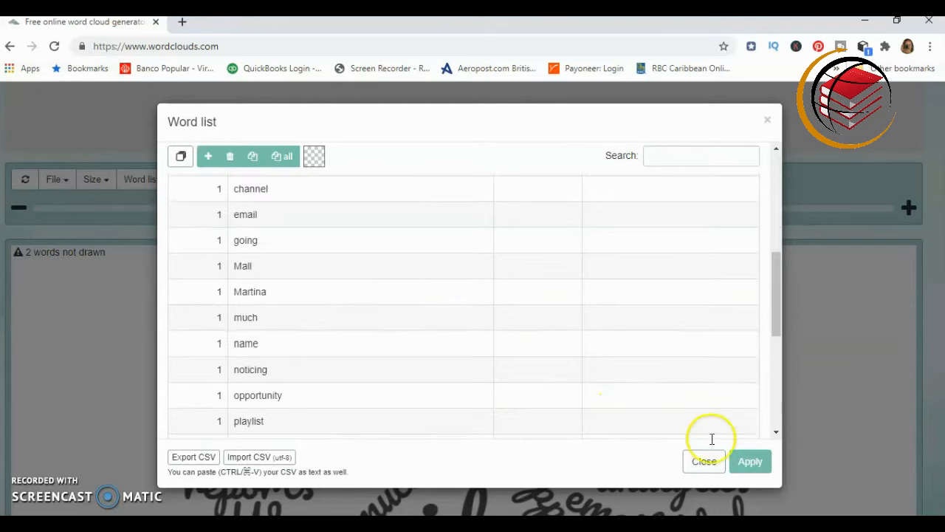
{"action": "scroll", "coordinate": [361, 337], "scroll_direction": "down", "scroll_amount": 3}
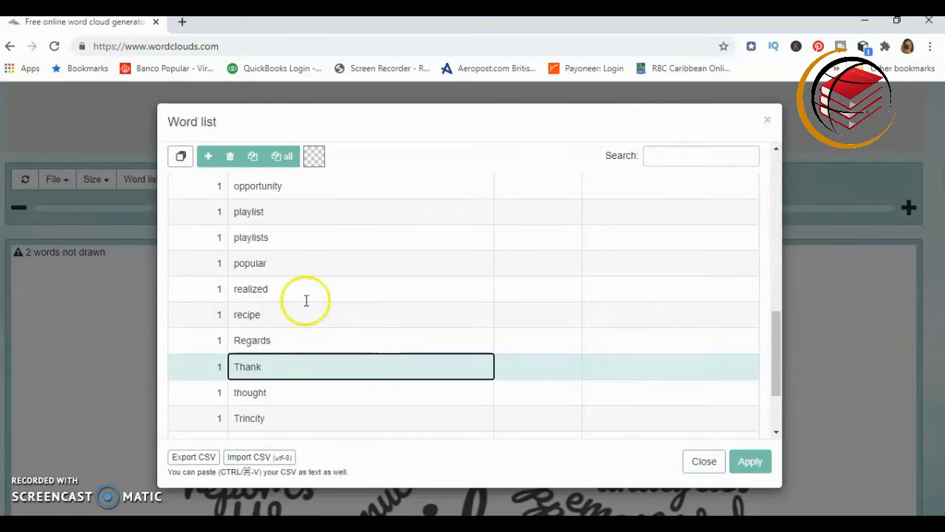
{"action": "scroll", "coordinate": [337, 312], "scroll_direction": "down", "scroll_amount": 3}
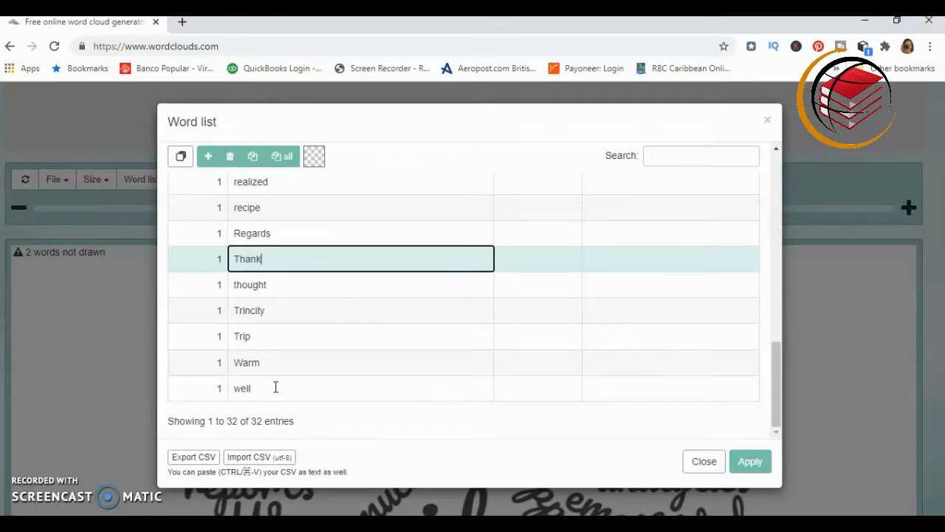
{"action": "left_click", "coordinate": [749, 462]}
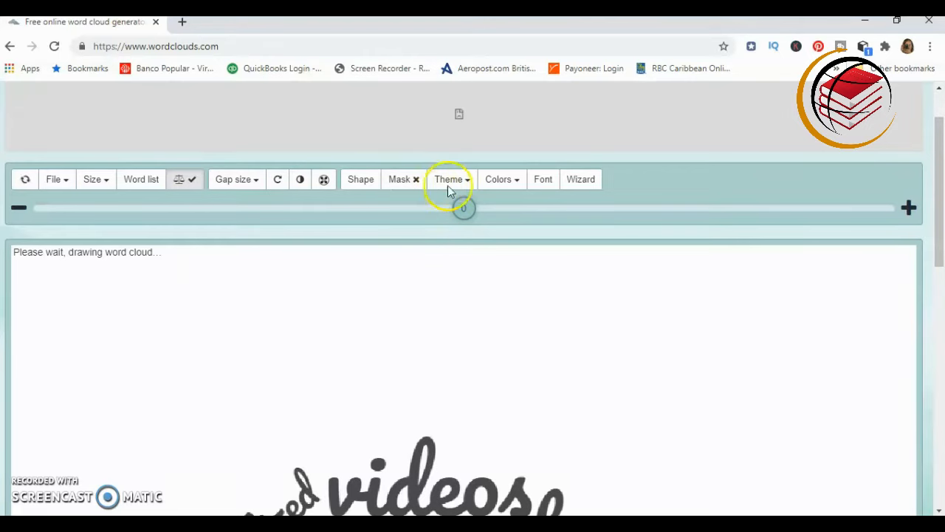
- Browse the color themes and apply the black-background theme with white, orange, red and pink words
{"action": "left_click", "coordinate": [497, 187]}
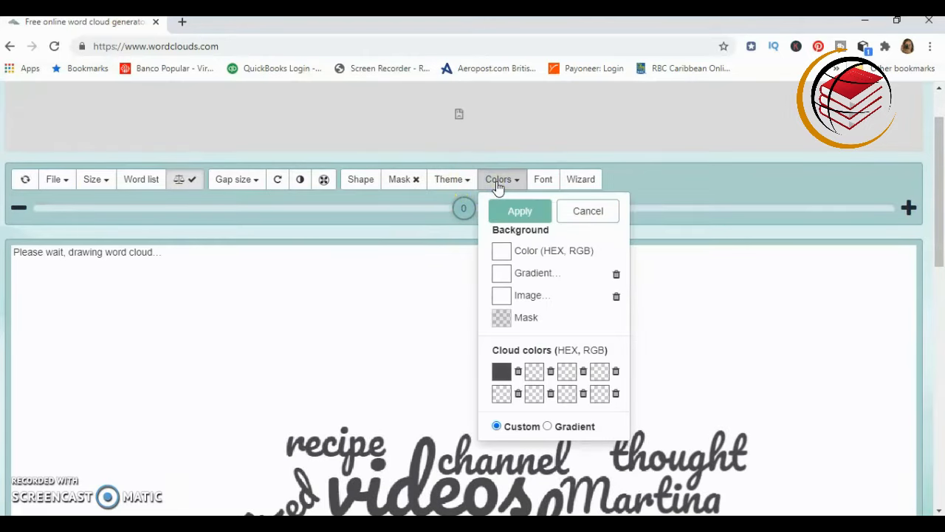
{"action": "left_click", "coordinate": [453, 182]}
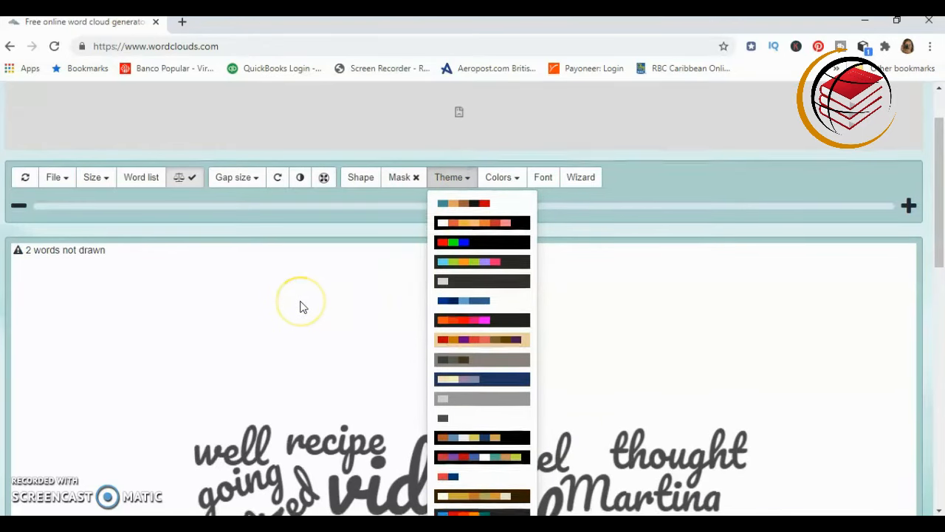
{"action": "scroll", "coordinate": [302, 306], "scroll_direction": "down", "scroll_amount": 1}
{"action": "scroll", "coordinate": [302, 306], "scroll_direction": "down", "scroll_amount": 2}
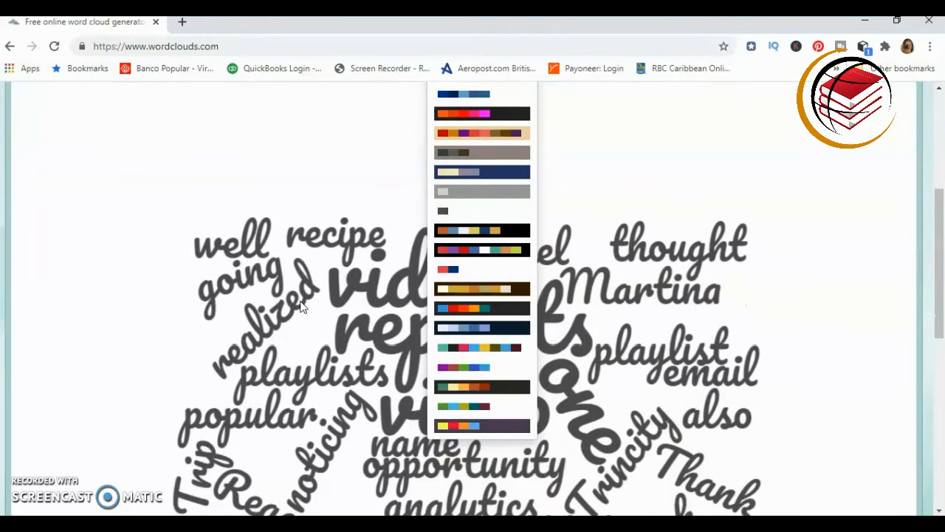
{"action": "scroll", "coordinate": [301, 307], "scroll_direction": "down", "scroll_amount": 1}
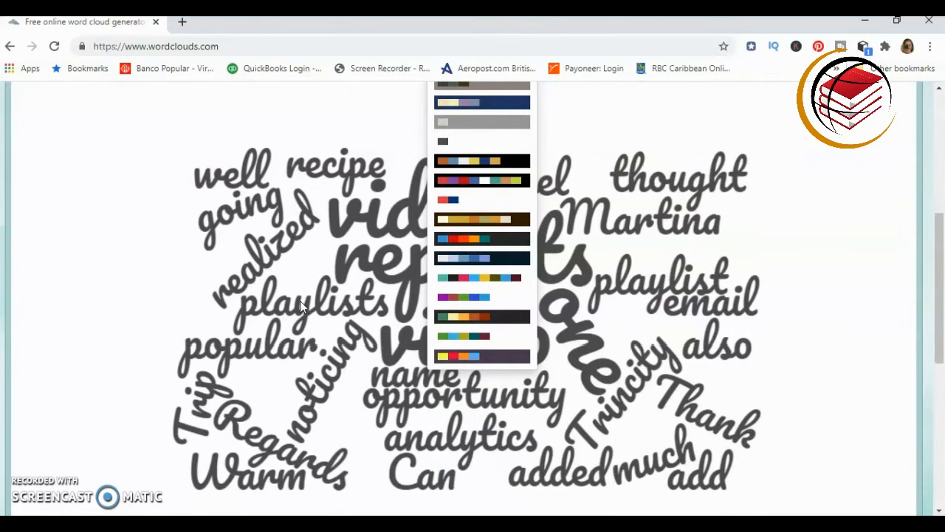
{"action": "scroll", "coordinate": [300, 304], "scroll_direction": "up", "scroll_amount": 3}
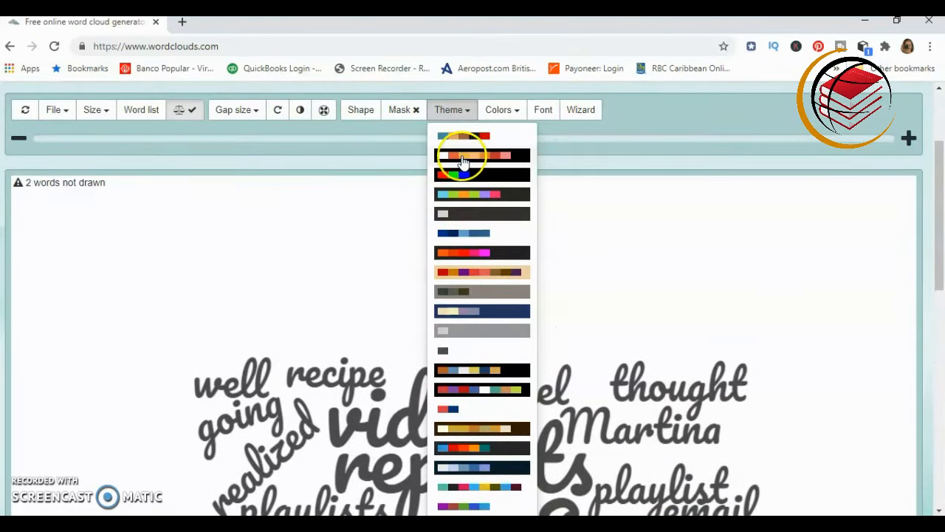
{"action": "left_click", "coordinate": [463, 158]}
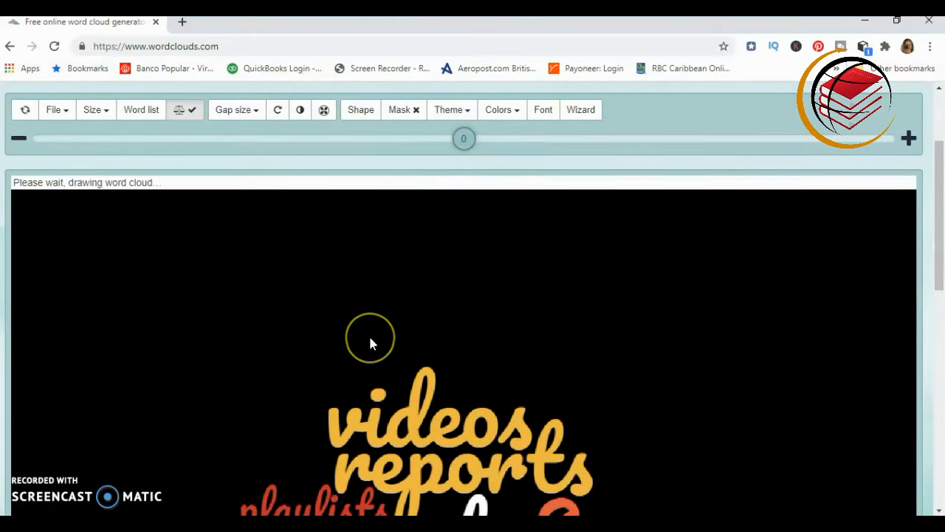
{"action": "scroll", "coordinate": [372, 343], "scroll_direction": "down", "scroll_amount": 4}
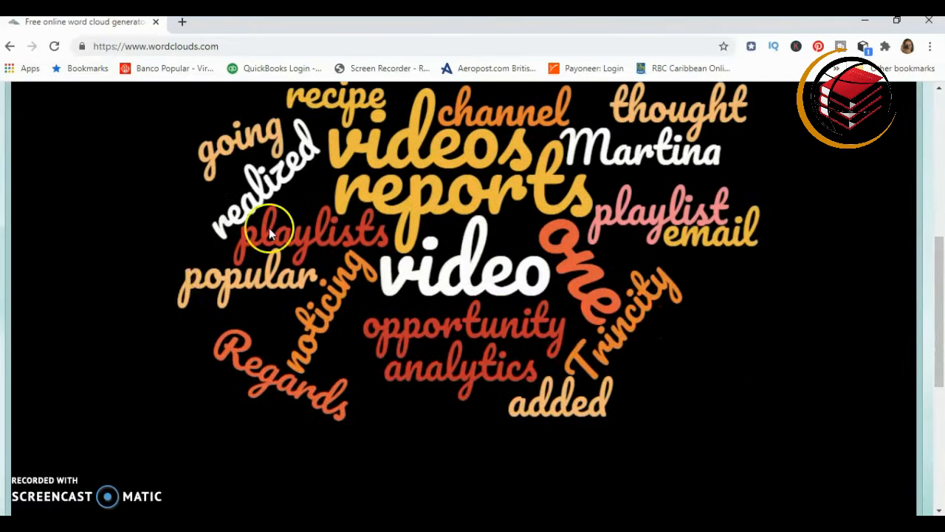
{"action": "scroll", "coordinate": [178, 328], "scroll_direction": "up", "scroll_amount": 1}
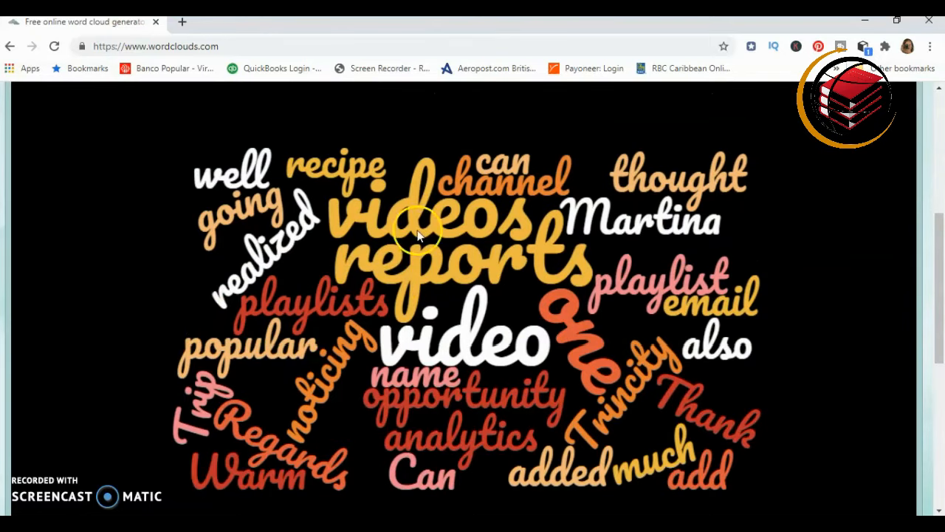
- Change the word cloud's theme to the white-background one with purple, brown-red, green and blue words
{"action": "scroll", "coordinate": [192, 272], "scroll_direction": "up", "scroll_amount": 1}
{"action": "scroll", "coordinate": [192, 272], "scroll_direction": "up", "scroll_amount": 1}
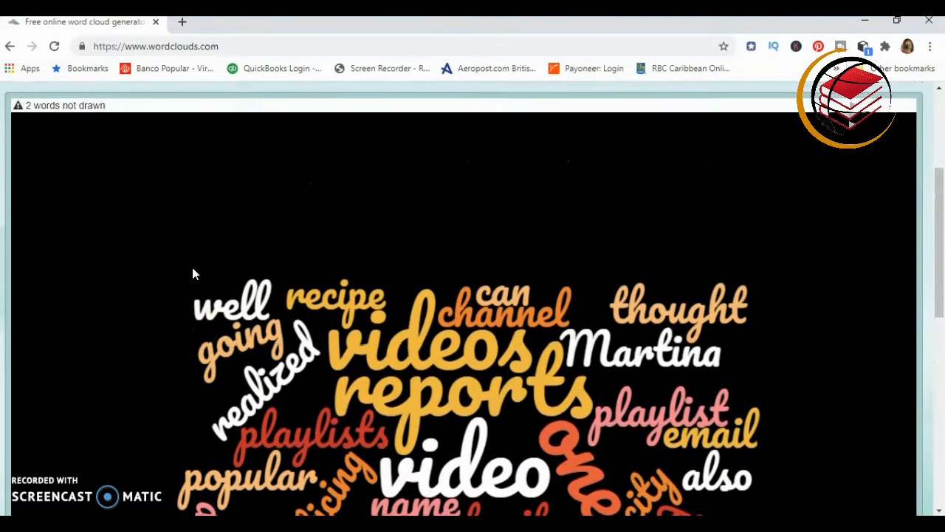
{"action": "scroll", "coordinate": [191, 272], "scroll_direction": "up", "scroll_amount": 2}
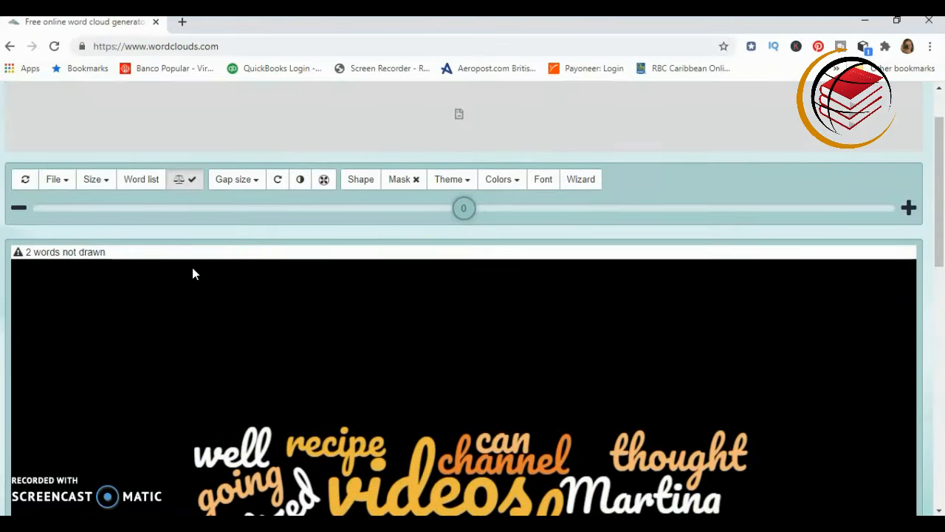
{"action": "left_click", "coordinate": [462, 179]}
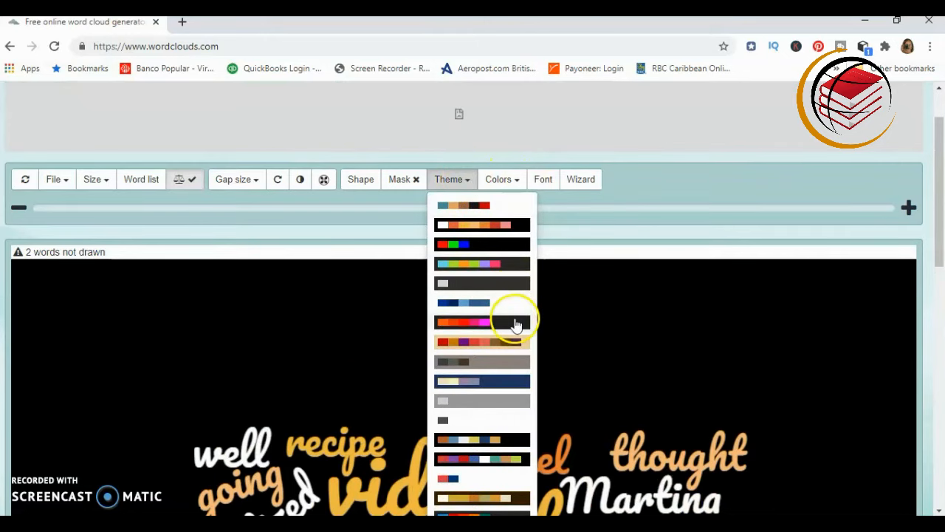
{"action": "scroll", "coordinate": [477, 372], "scroll_direction": "down", "scroll_amount": 1}
{"action": "scroll", "coordinate": [479, 375], "scroll_direction": "down", "scroll_amount": 1}
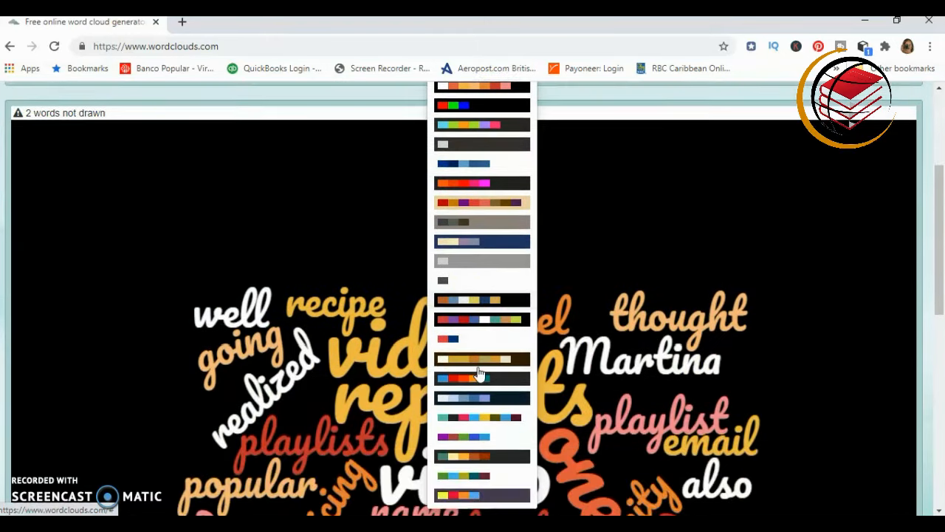
{"action": "left_click", "coordinate": [242, 325]}
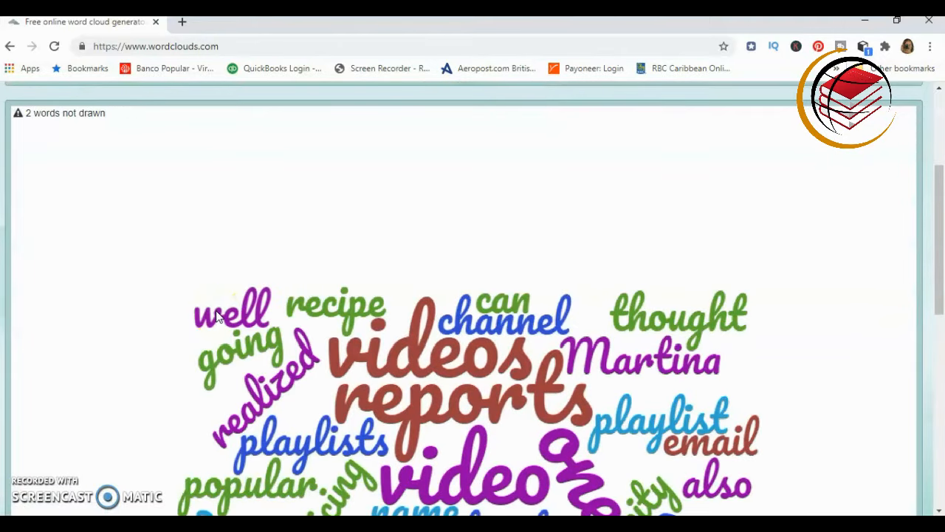
- Review the whole recolored word cloud, checking its words and colors
{"action": "scroll", "coordinate": [217, 316], "scroll_direction": "down", "scroll_amount": 3}
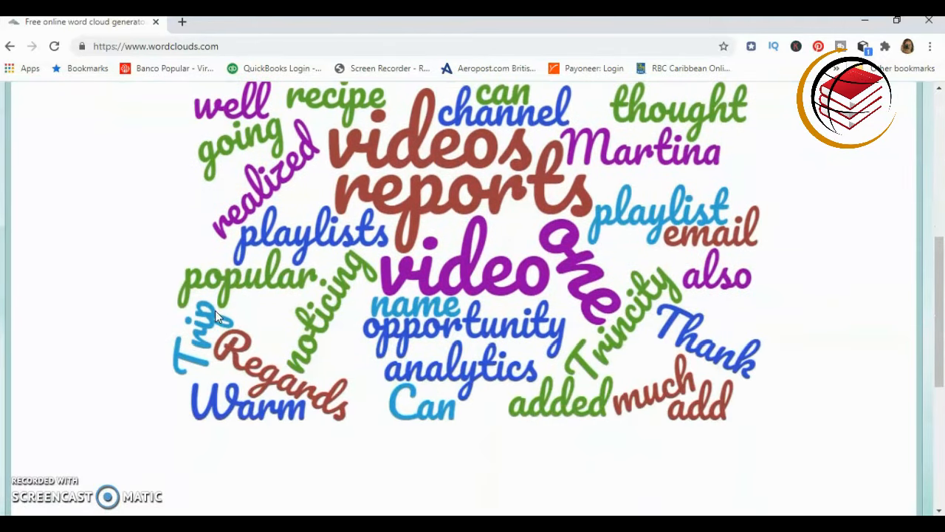
{"action": "scroll", "coordinate": [215, 313], "scroll_direction": "down", "scroll_amount": 1}
{"action": "scroll", "coordinate": [214, 313], "scroll_direction": "up", "scroll_amount": 2}
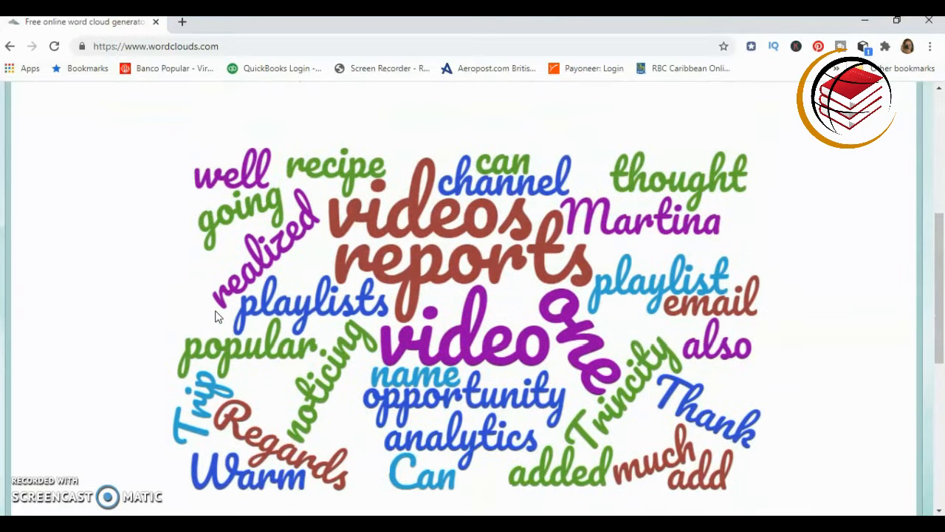
{"action": "scroll", "coordinate": [214, 316], "scroll_direction": "up", "scroll_amount": 1}
{"action": "scroll", "coordinate": [216, 316], "scroll_direction": "up", "scroll_amount": 3}
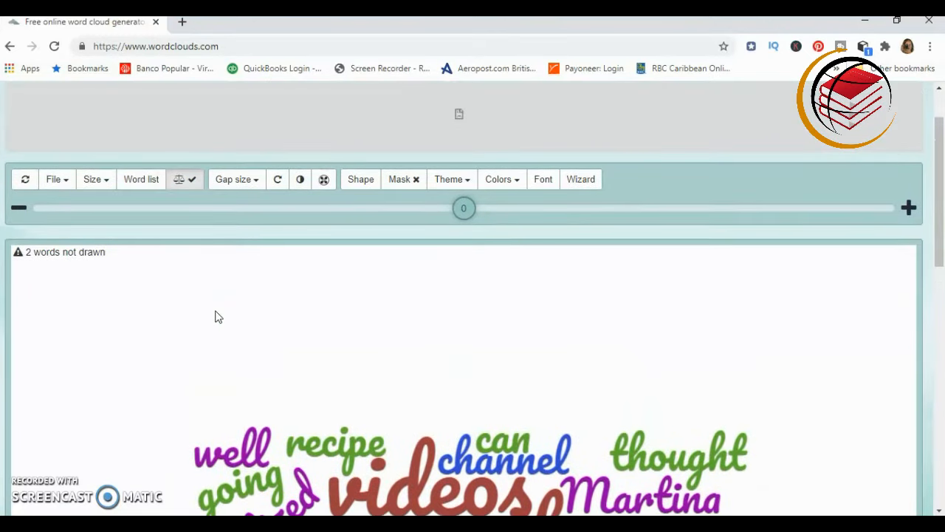
{"action": "scroll", "coordinate": [277, 319], "scroll_direction": "down", "scroll_amount": 1}
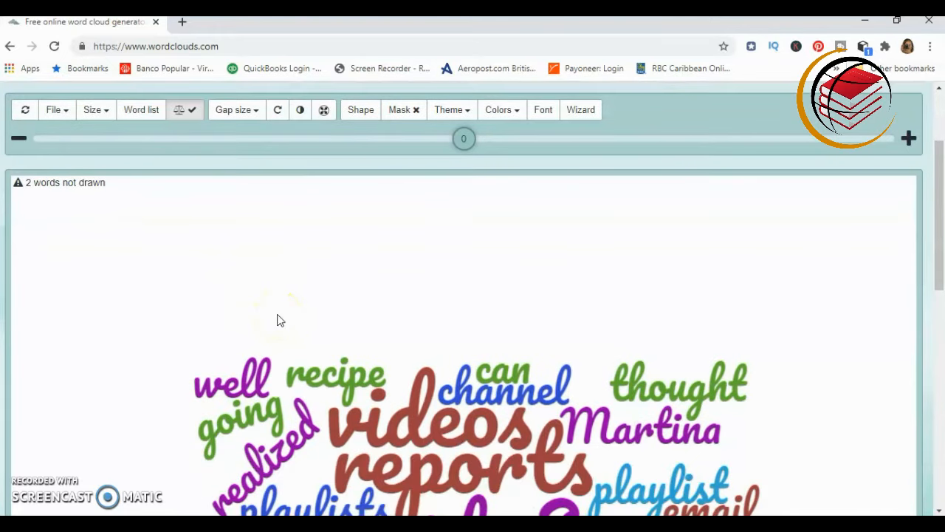
{"action": "scroll", "coordinate": [278, 319], "scroll_direction": "down", "scroll_amount": 1}
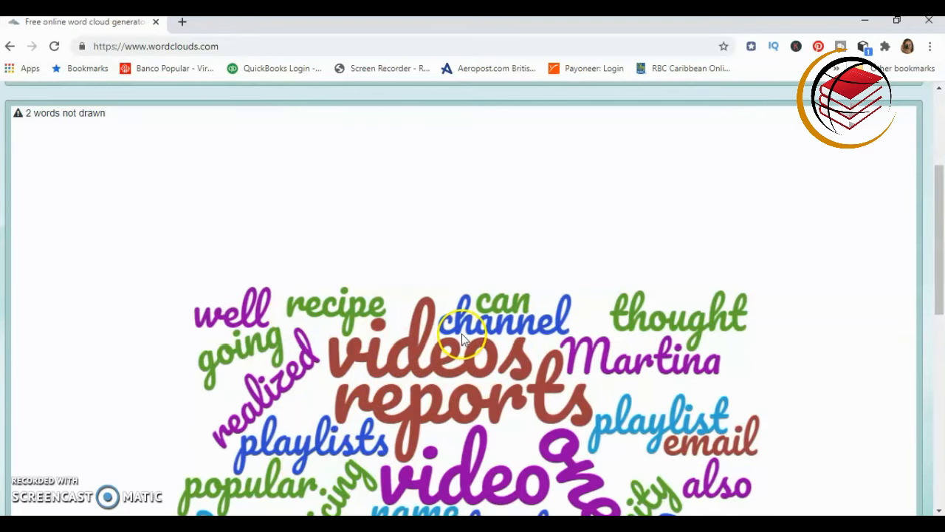
- Set the gap size between the words to 2 and check the redrawn cloud
{"action": "scroll", "coordinate": [462, 339], "scroll_direction": "up", "scroll_amount": 1}
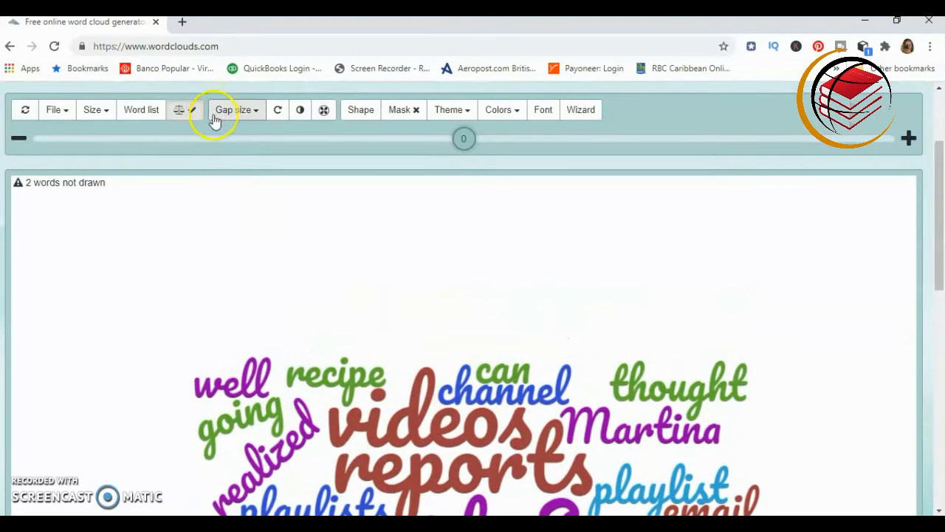
{"action": "left_click", "coordinate": [255, 114]}
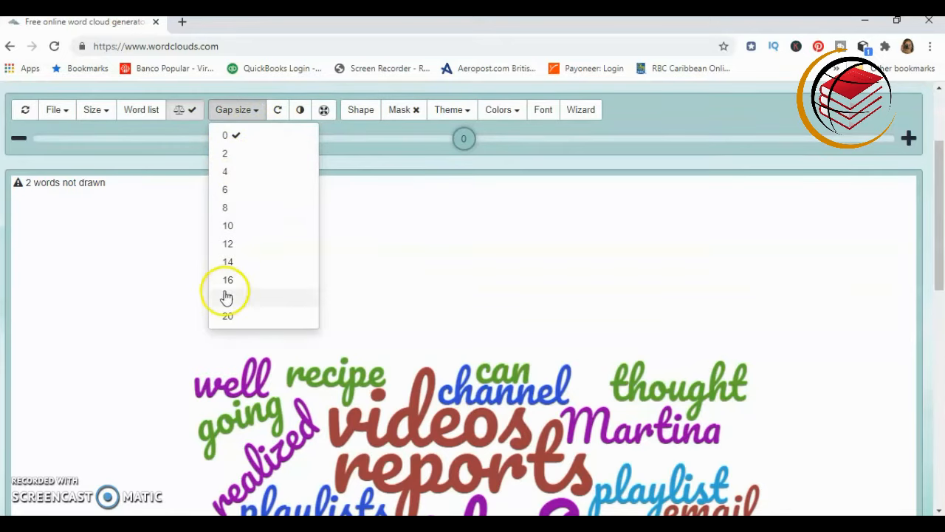
{"action": "left_click", "coordinate": [232, 154]}
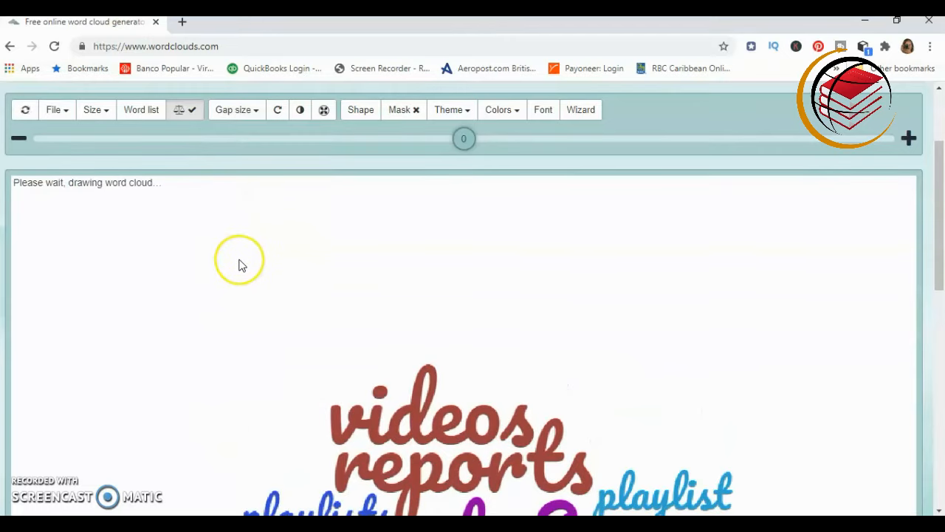
{"action": "scroll", "coordinate": [238, 263], "scroll_direction": "down", "scroll_amount": 2}
{"action": "scroll", "coordinate": [238, 263], "scroll_direction": "down", "scroll_amount": 1}
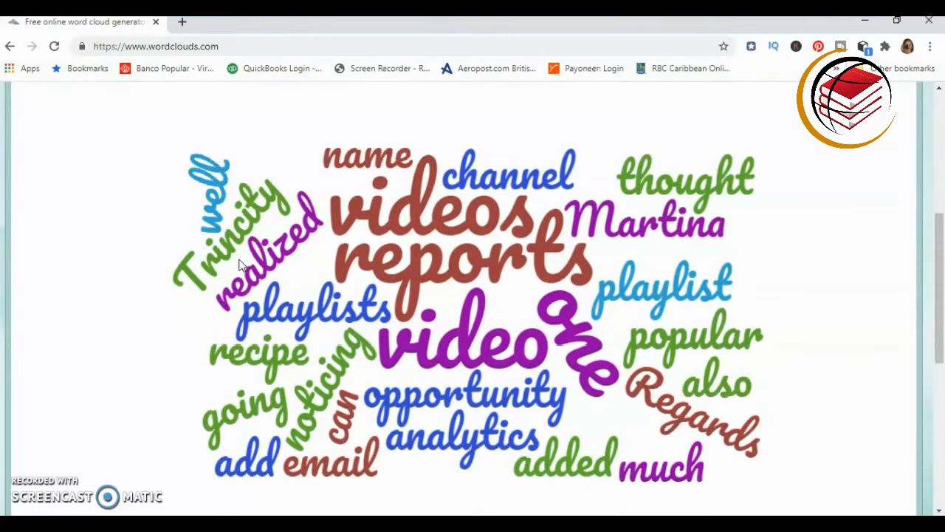
{"action": "scroll", "coordinate": [240, 264], "scroll_direction": "up", "scroll_amount": 3}
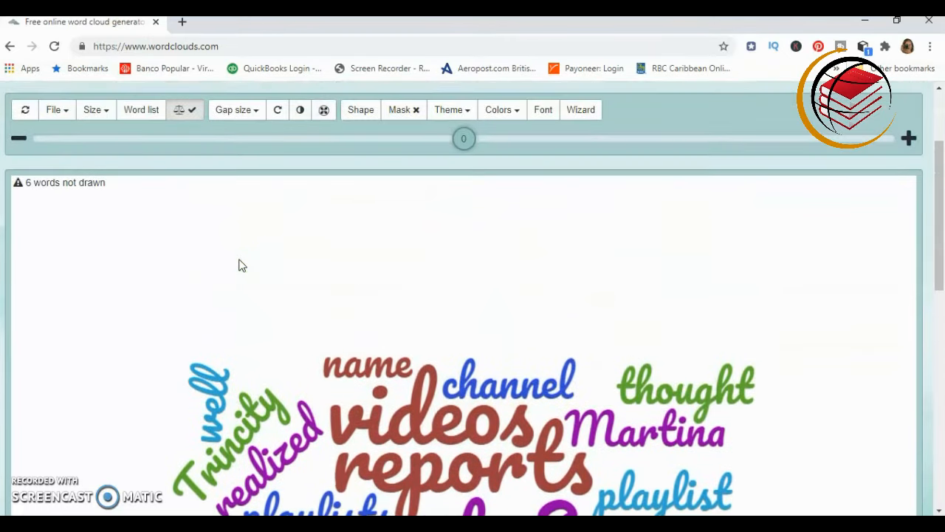
{"action": "scroll", "coordinate": [241, 264], "scroll_direction": "down", "scroll_amount": 1}
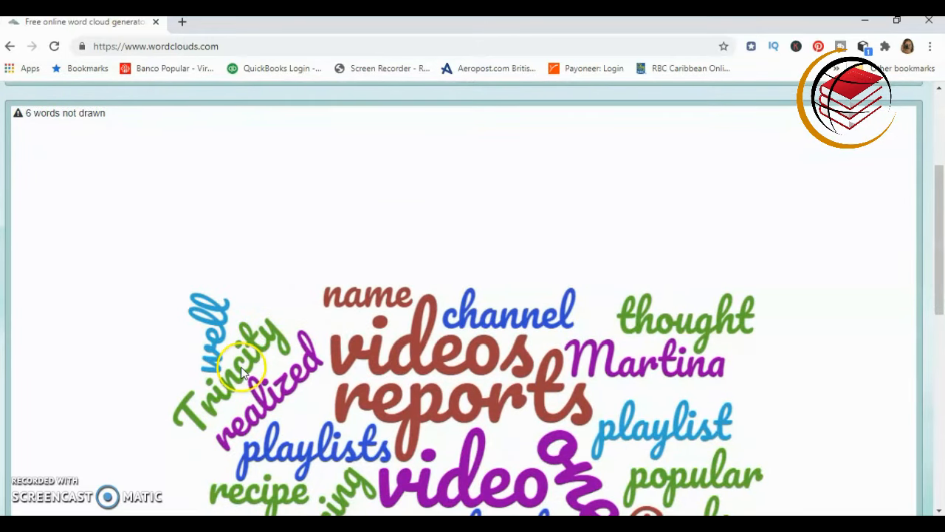
- Set the gap size between the words to 8 and look over the redrawn cloud
{"action": "scroll", "coordinate": [389, 275], "scroll_direction": "up", "scroll_amount": 2}
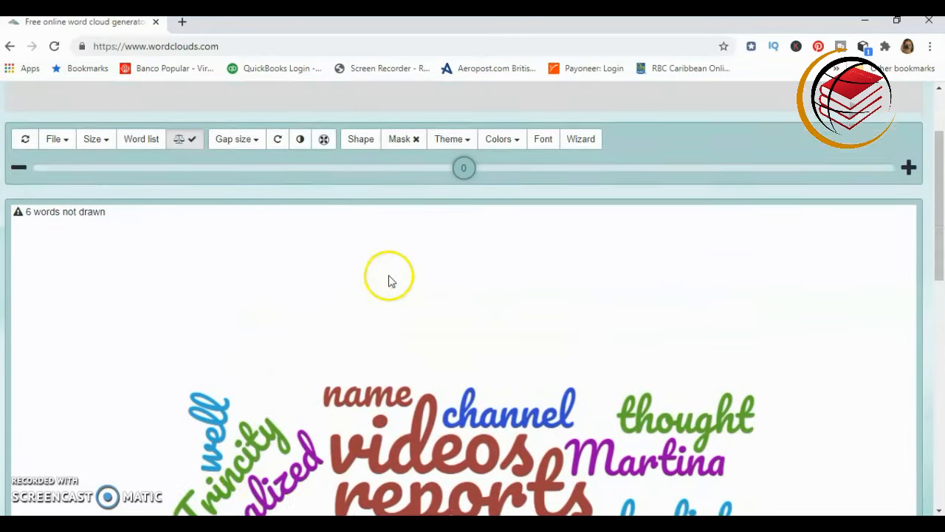
{"action": "left_click", "coordinate": [255, 178]}
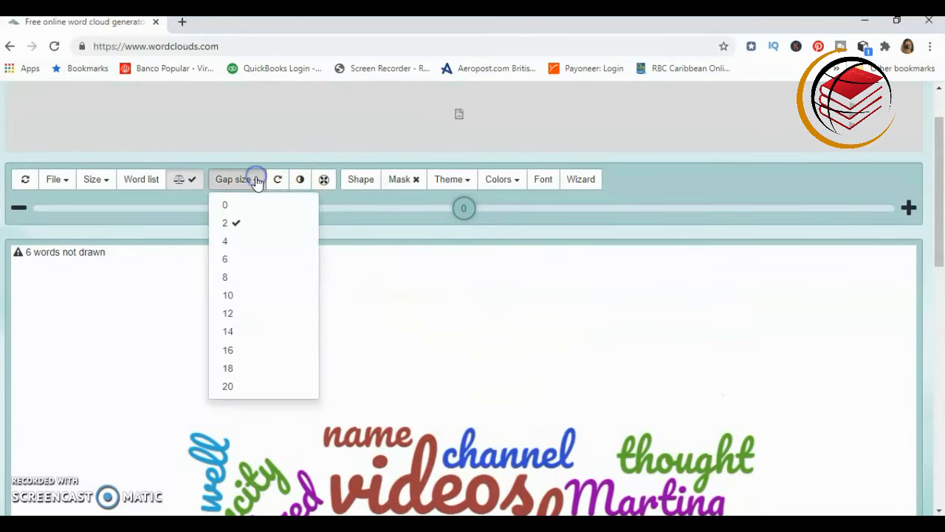
{"action": "left_click", "coordinate": [226, 278]}
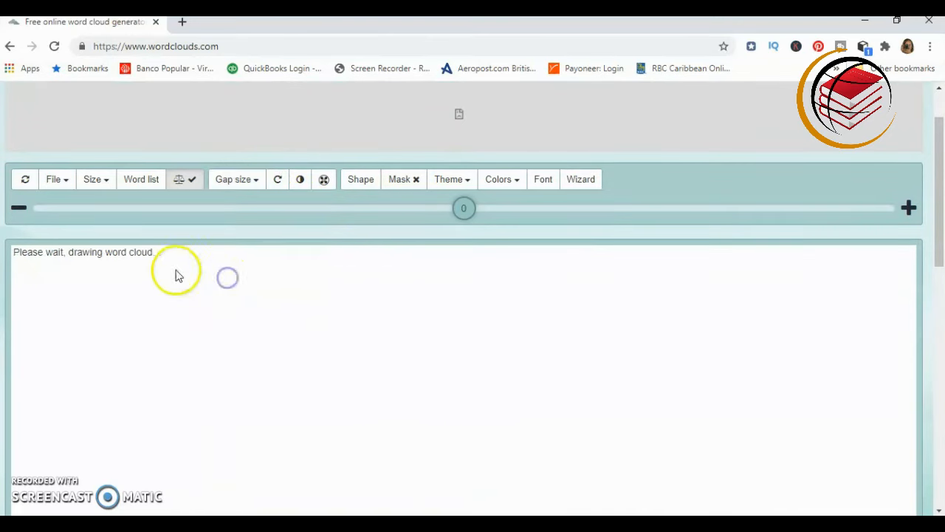
{"action": "scroll", "coordinate": [208, 243], "scroll_direction": "down", "scroll_amount": 2}
{"action": "scroll", "coordinate": [209, 247], "scroll_direction": "down", "scroll_amount": 1}
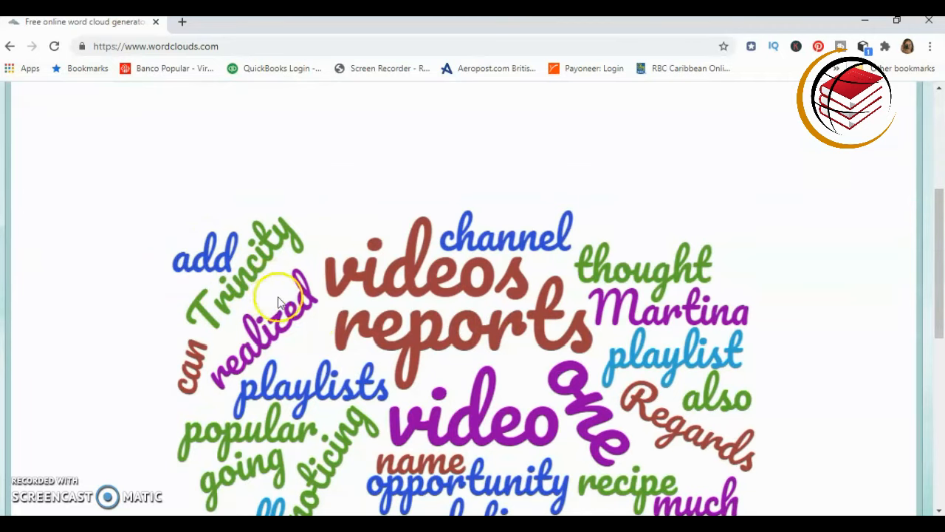
{"action": "scroll", "coordinate": [465, 237], "scroll_direction": "up", "scroll_amount": 2}
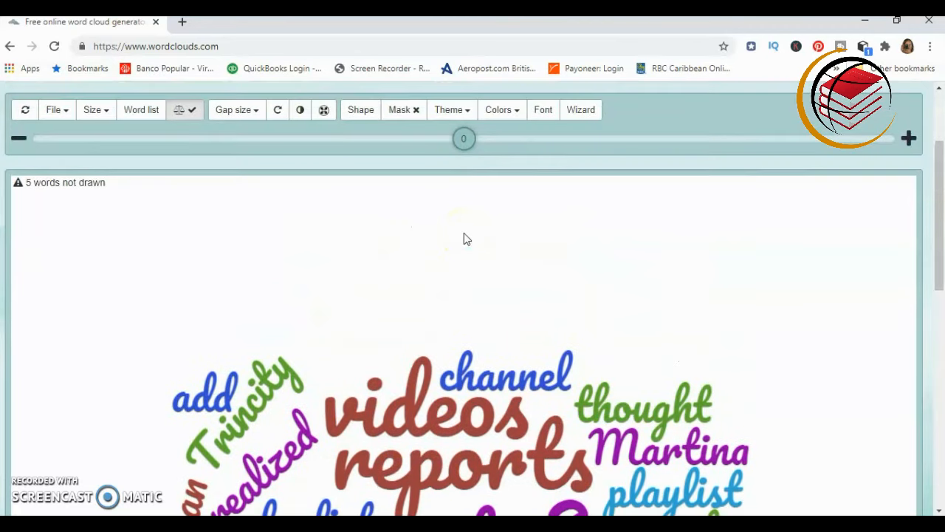
- Set the gap size between the words back to 2 and check the whole redrawn cloud
{"action": "left_click", "coordinate": [253, 113]}
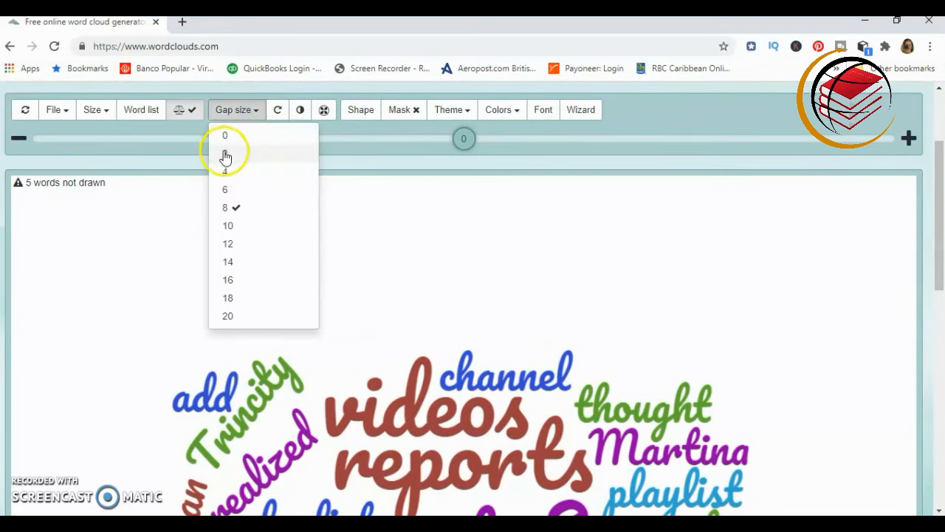
{"action": "left_click", "coordinate": [225, 154]}
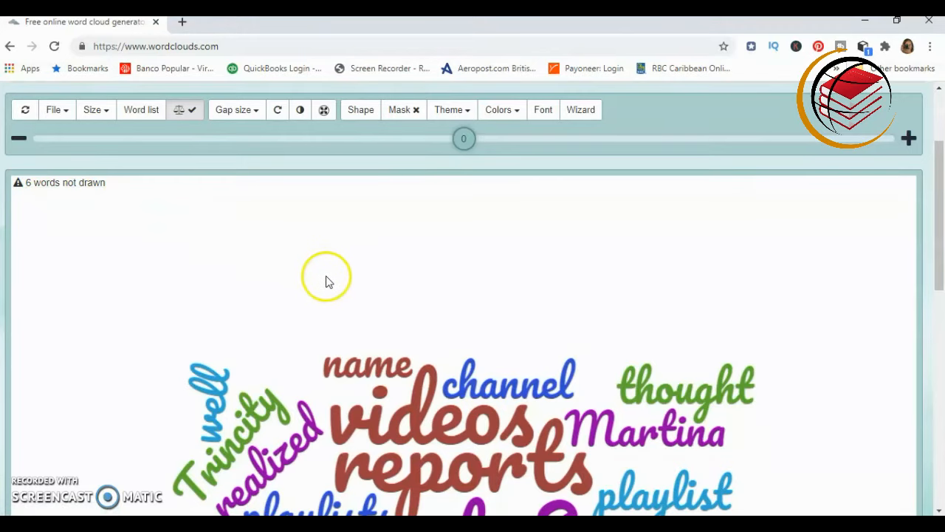
{"action": "scroll", "coordinate": [328, 279], "scroll_direction": "down", "scroll_amount": 2}
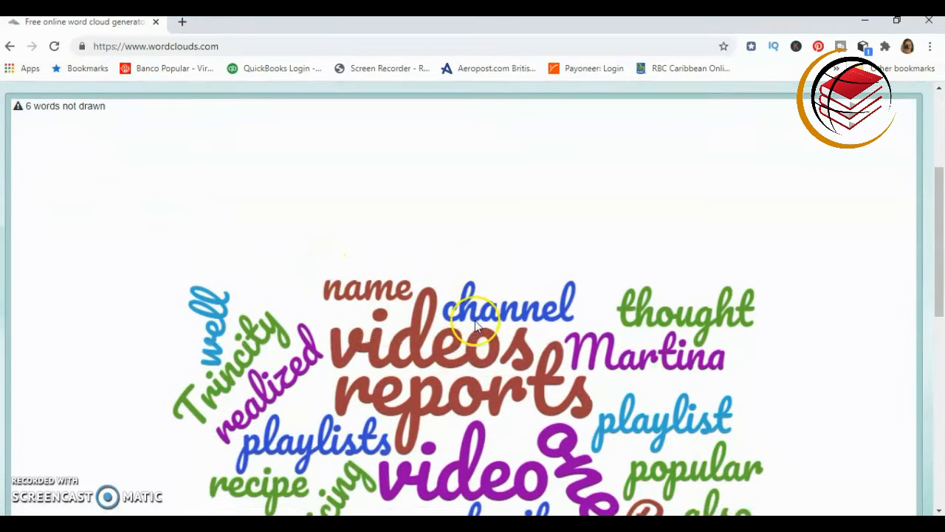
{"action": "scroll", "coordinate": [475, 321], "scroll_direction": "down", "scroll_amount": 3}
{"action": "scroll", "coordinate": [474, 322], "scroll_direction": "up", "scroll_amount": 3}
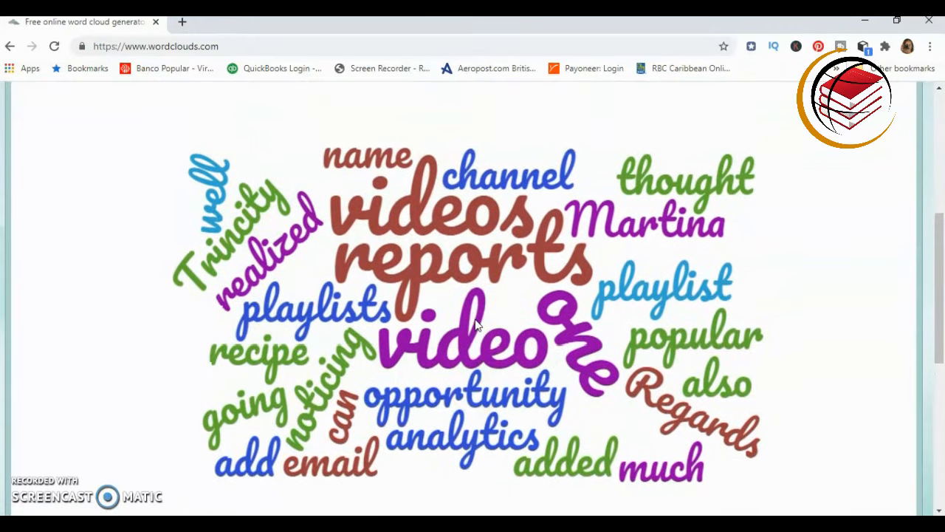
{"action": "scroll", "coordinate": [475, 319], "scroll_direction": "down", "scroll_amount": 1}
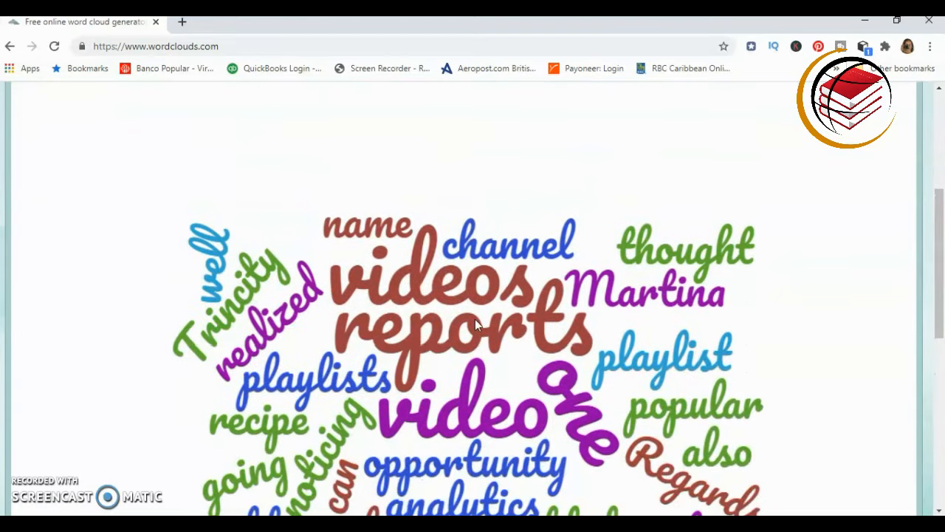
{"action": "scroll", "coordinate": [474, 319], "scroll_direction": "down", "scroll_amount": 1}
{"action": "scroll", "coordinate": [140, 234], "scroll_direction": "up", "scroll_amount": 3}
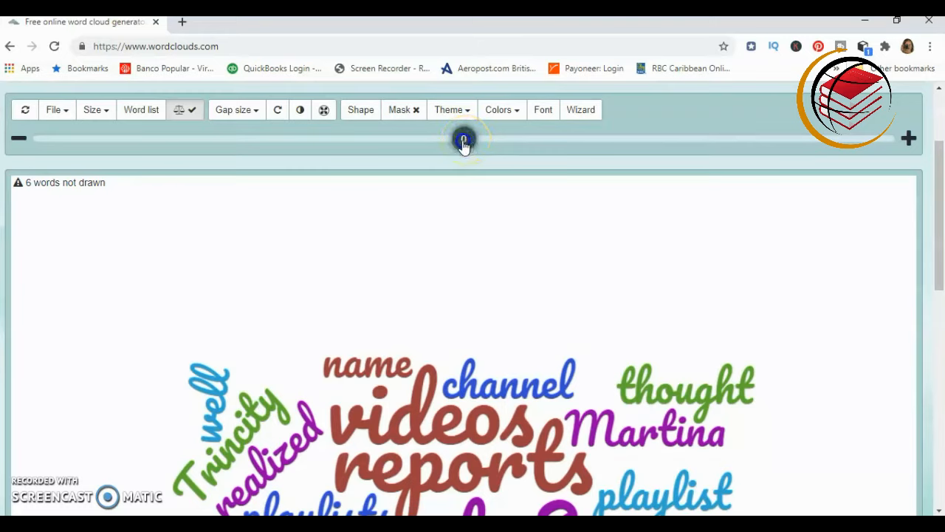
- Reduce the word size adjustment to -6 and look over the redrawn cloud
{"action": "left_click_drag", "start_coordinate": [464, 145], "coordinate": [439, 140]}
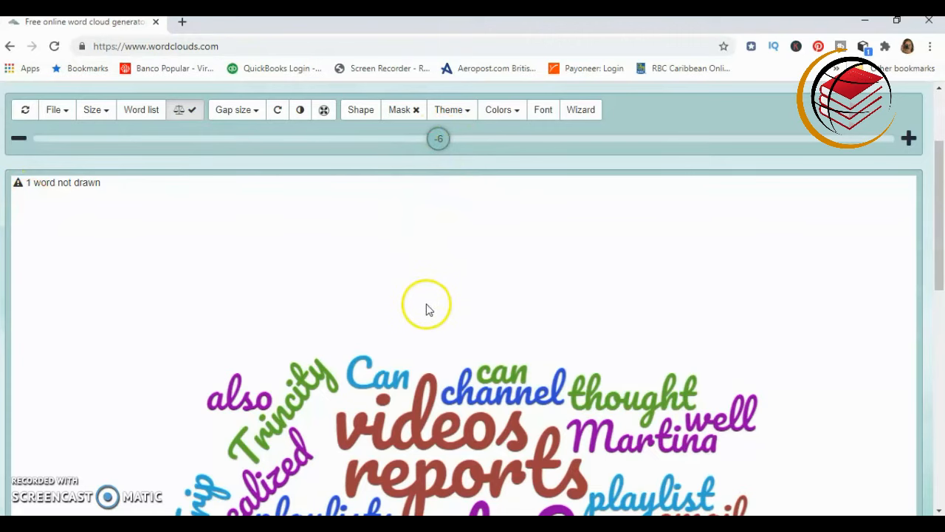
{"action": "scroll", "coordinate": [426, 292], "scroll_direction": "down", "scroll_amount": 1}
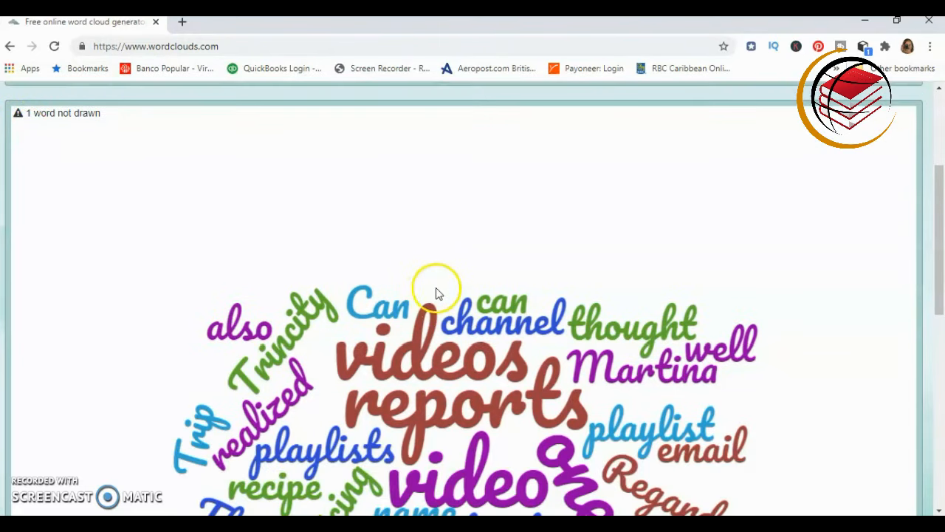
{"action": "scroll", "coordinate": [436, 293], "scroll_direction": "down", "scroll_amount": 1}
{"action": "scroll", "coordinate": [436, 293], "scroll_direction": "up", "scroll_amount": 3}
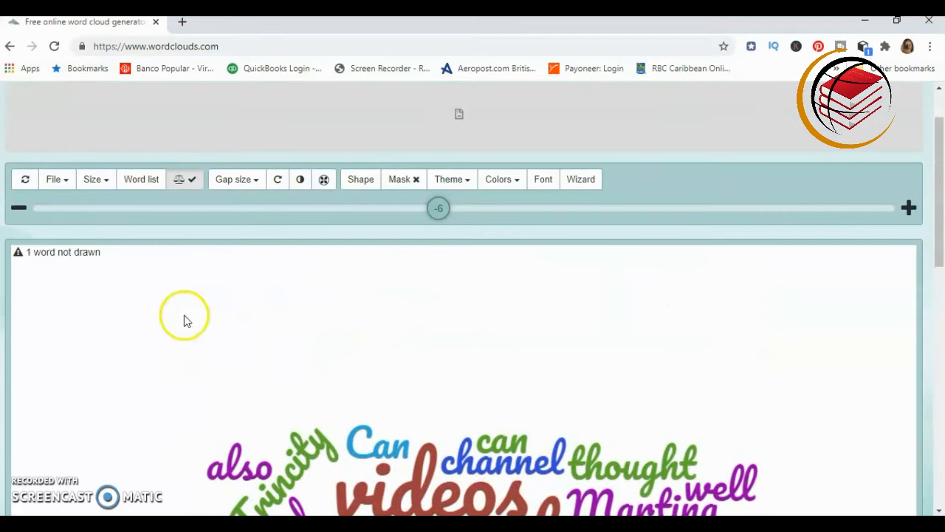
- Lower the word size adjustment to -7 and check how the words fill the shape
{"action": "left_click", "coordinate": [440, 214]}
{"action": "left_click_drag", "start_coordinate": [441, 216], "coordinate": [434, 215]}
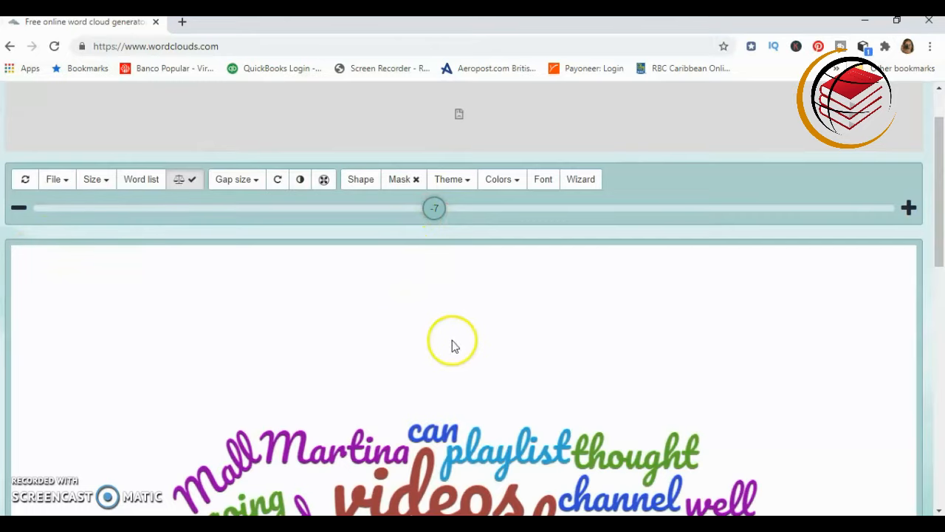
{"action": "scroll", "coordinate": [454, 341], "scroll_direction": "down", "scroll_amount": 4}
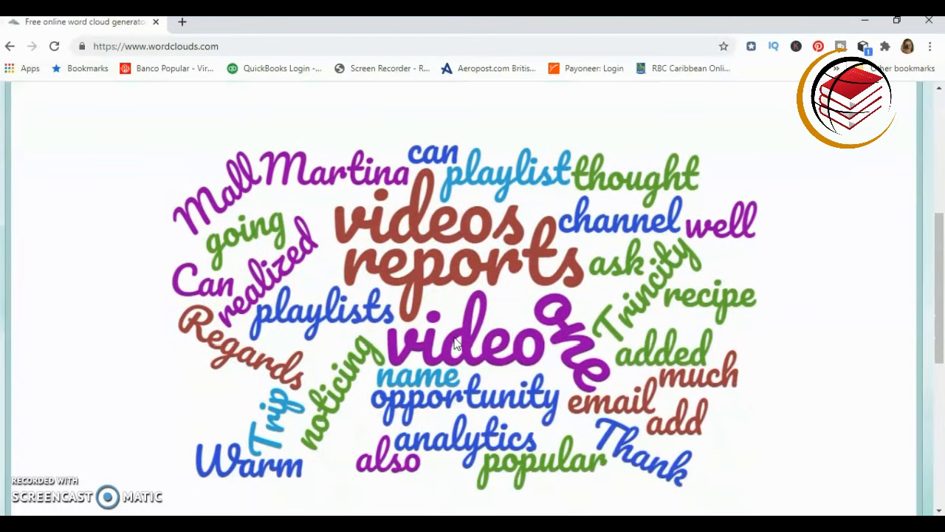
{"action": "scroll", "coordinate": [454, 341], "scroll_direction": "up", "scroll_amount": 4}
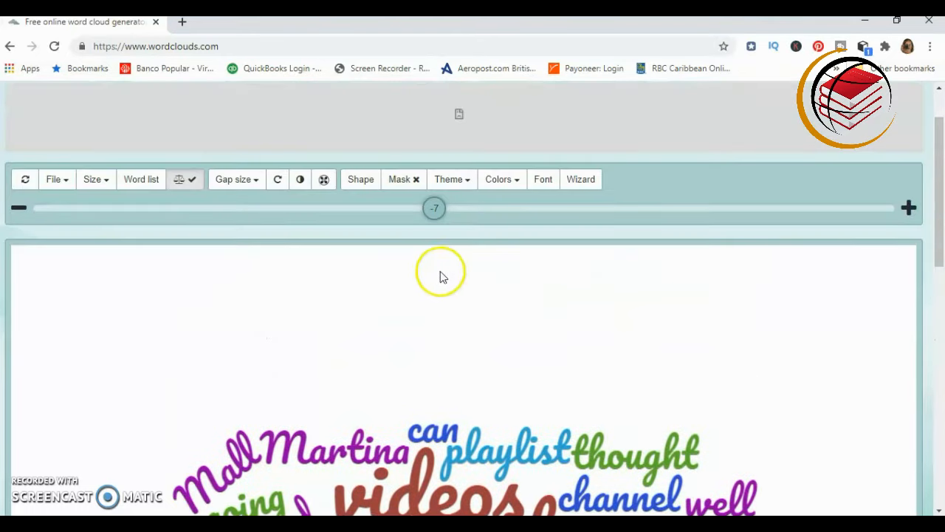
- Raise the word size adjustment to 8 and inspect the enlarged words in the cloud
{"action": "left_click_drag", "start_coordinate": [434, 212], "coordinate": [499, 214]}
{"action": "scroll", "coordinate": [610, 341], "scroll_direction": "down", "scroll_amount": 2}
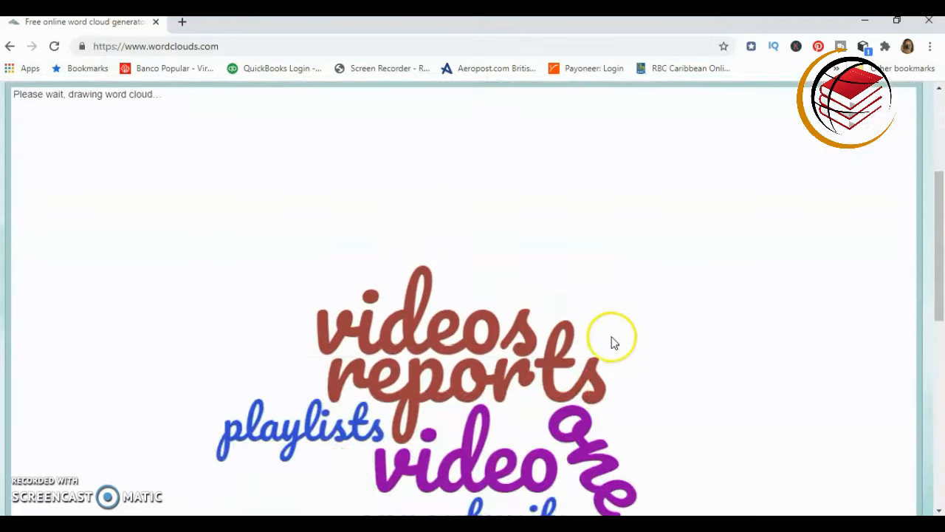
{"action": "scroll", "coordinate": [611, 341], "scroll_direction": "down", "scroll_amount": 3}
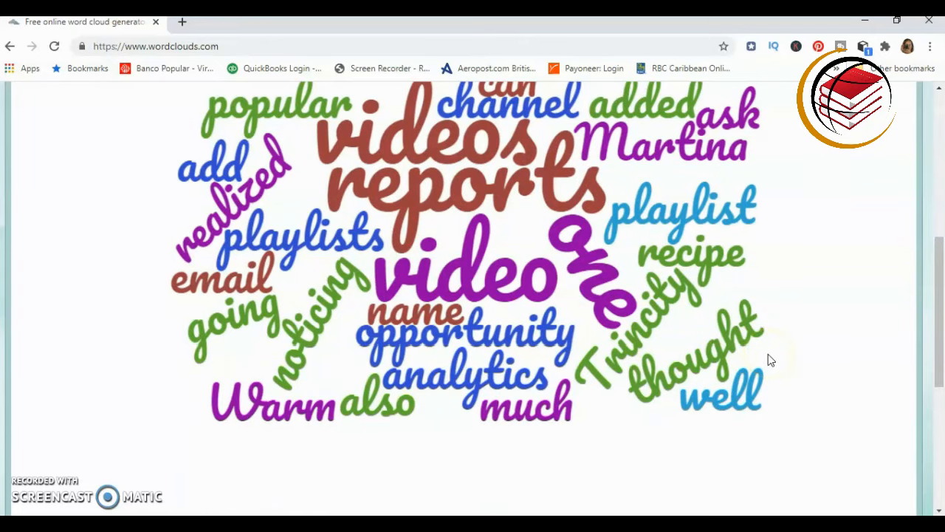
{"action": "scroll", "coordinate": [767, 360], "scroll_direction": "up", "scroll_amount": 1}
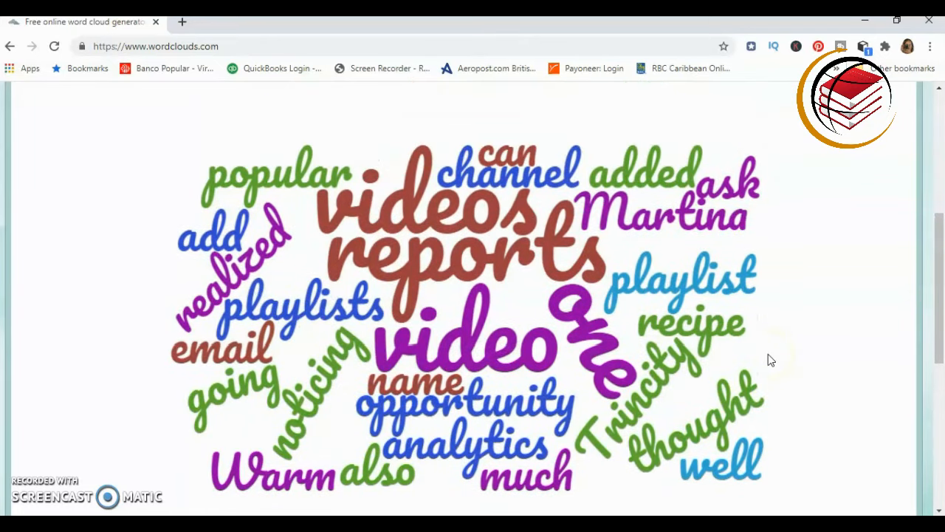
{"action": "scroll", "coordinate": [768, 359], "scroll_direction": "up", "scroll_amount": 3}
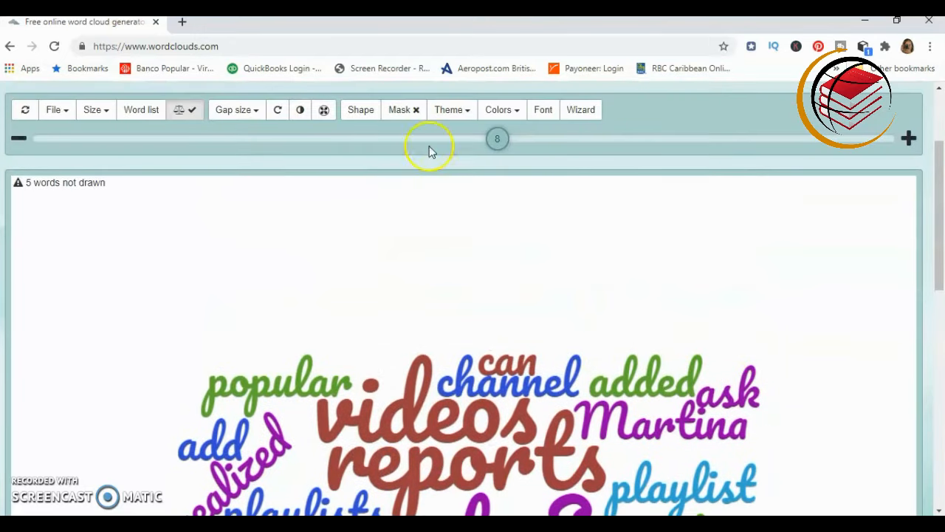
- Shrink the words with a size adjustment of -18 and inspect the redrawn cloud
{"action": "left_click_drag", "start_coordinate": [500, 144], "coordinate": [386, 150]}
{"action": "scroll", "coordinate": [386, 266], "scroll_direction": "down", "scroll_amount": 2}
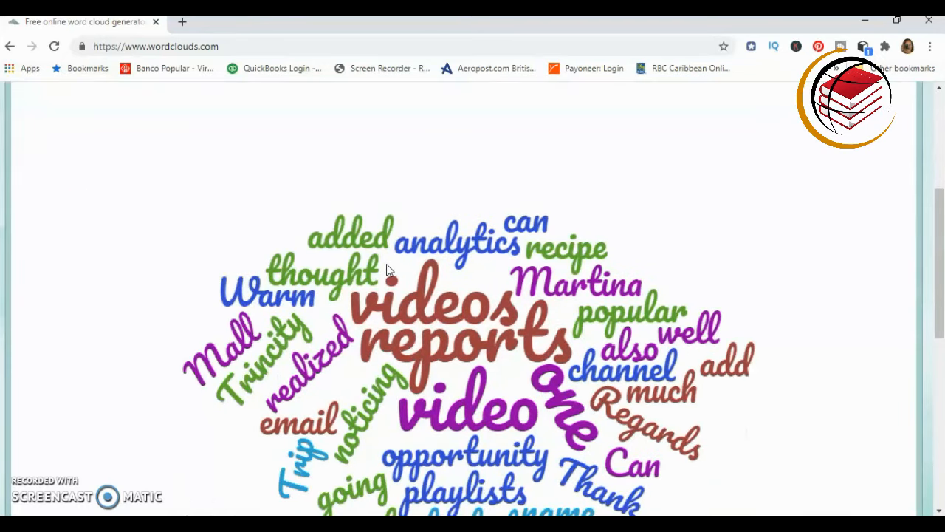
{"action": "scroll", "coordinate": [386, 263], "scroll_direction": "down", "scroll_amount": 2}
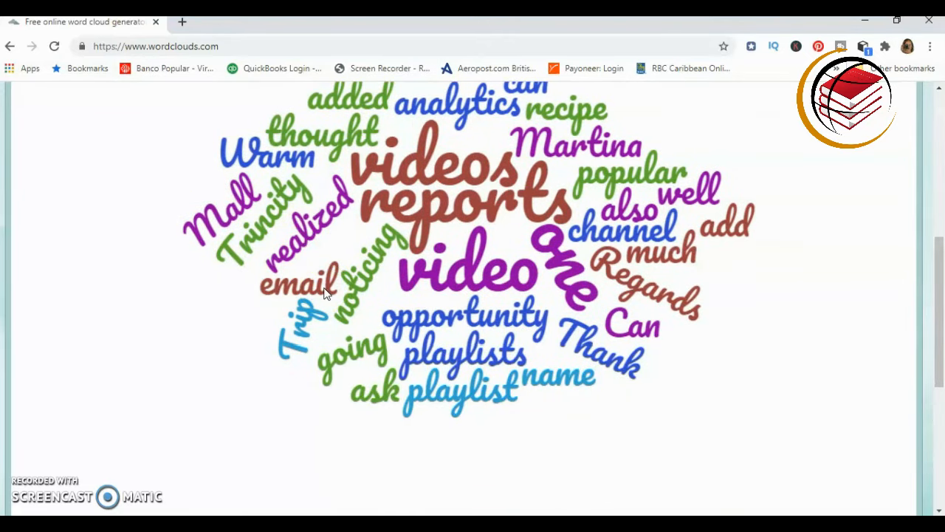
{"action": "left_click", "coordinate": [490, 434]}
{"action": "left_click", "coordinate": [344, 278]}
- Try word size adjustments of -3 and -4 for the cloud
{"action": "scroll", "coordinate": [344, 281], "scroll_direction": "up", "scroll_amount": 4}
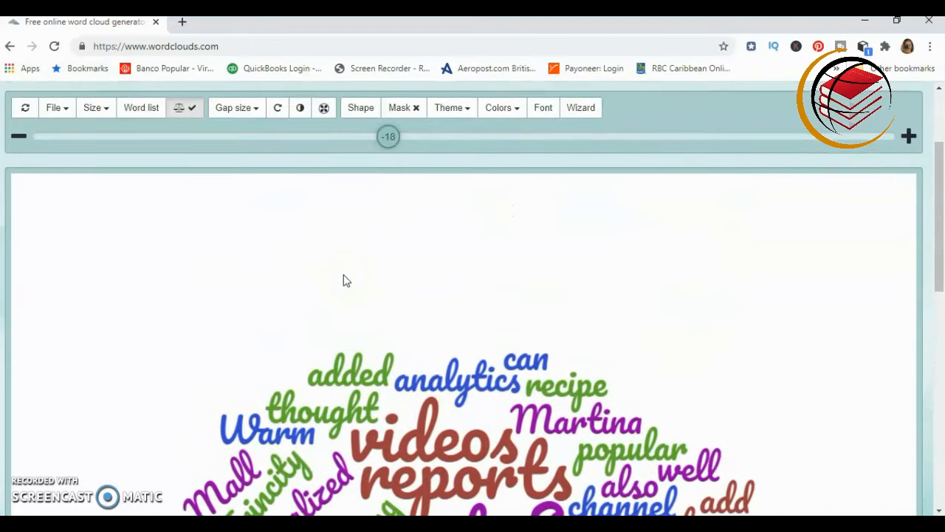
{"action": "scroll", "coordinate": [344, 279], "scroll_direction": "up", "scroll_amount": 1}
{"action": "left_click_drag", "start_coordinate": [387, 208], "coordinate": [458, 217]}
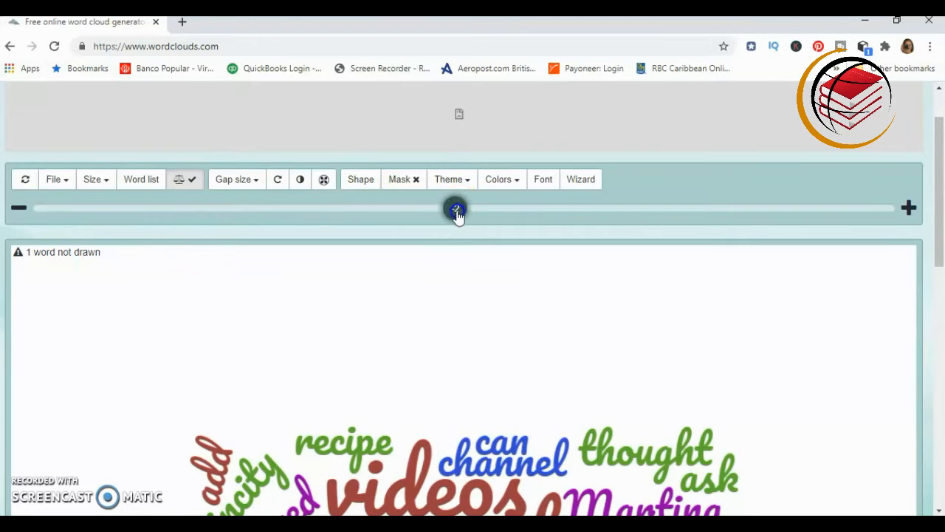
{"action": "left_click_drag", "start_coordinate": [456, 215], "coordinate": [456, 219]}
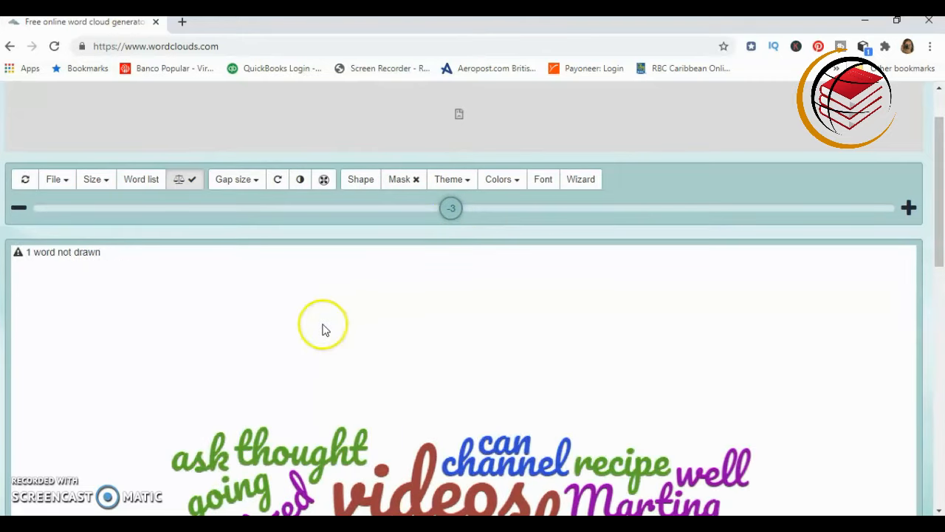
{"action": "left_click_drag", "start_coordinate": [457, 214], "coordinate": [448, 213]}
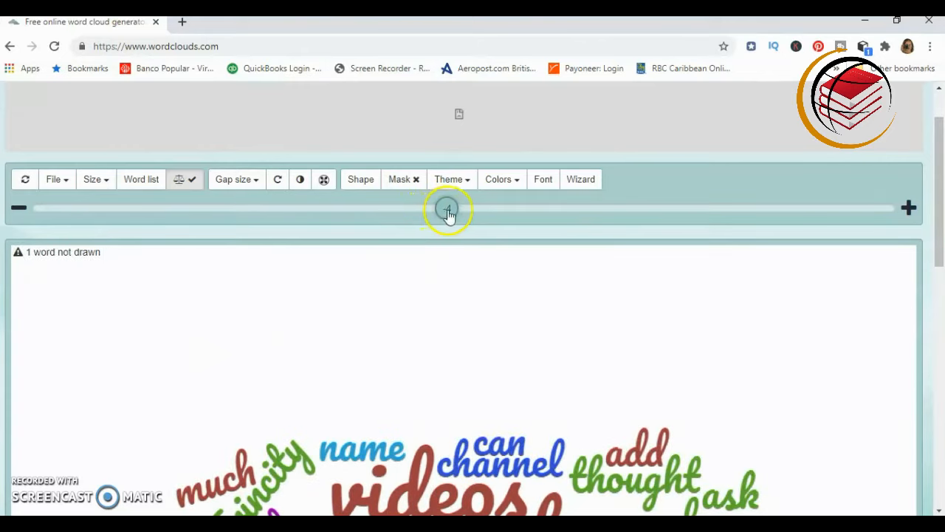
- Set the word size adjustment to -7 and check that all words are drawn in the cloud
{"action": "left_click_drag", "start_coordinate": [449, 212], "coordinate": [437, 213]}
{"action": "left_click_drag", "start_coordinate": [372, 252], "coordinate": [202, 350]}
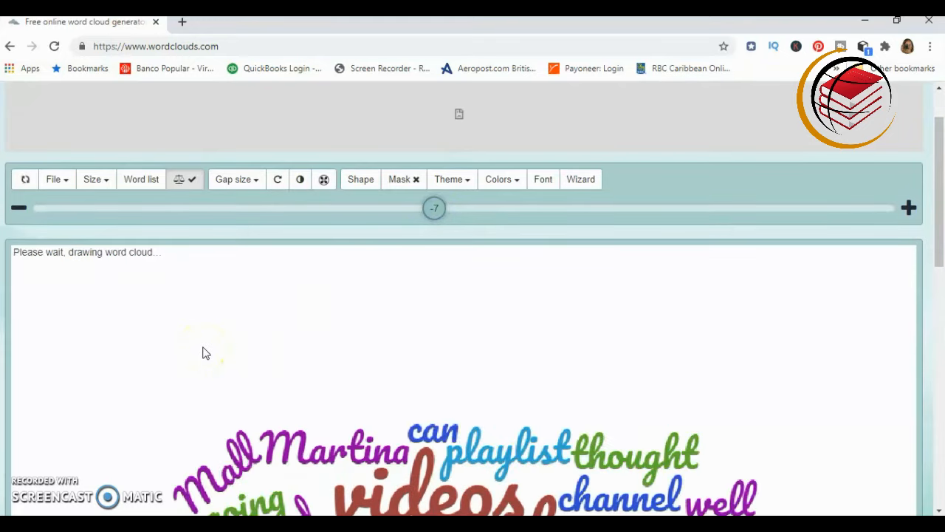
{"action": "scroll", "coordinate": [210, 344], "scroll_direction": "down", "scroll_amount": 4}
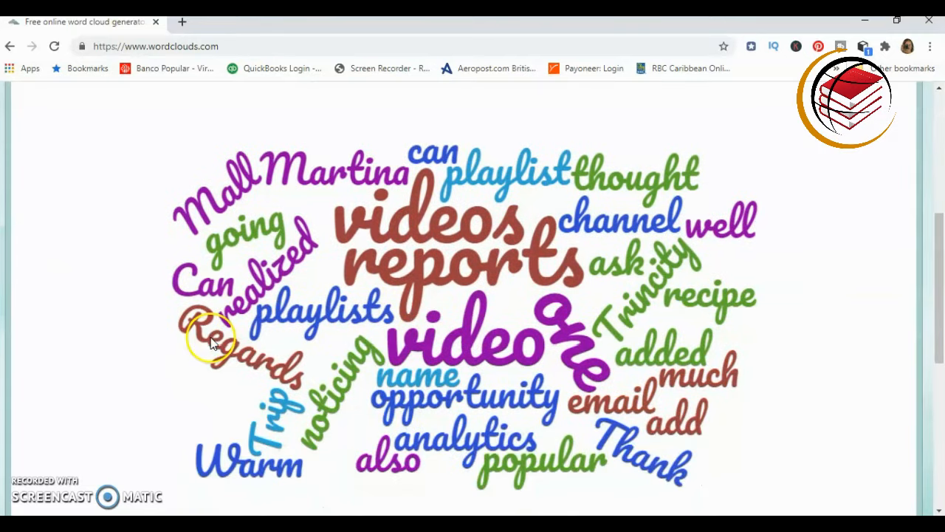
{"action": "scroll", "coordinate": [340, 302], "scroll_direction": "up", "scroll_amount": 3}
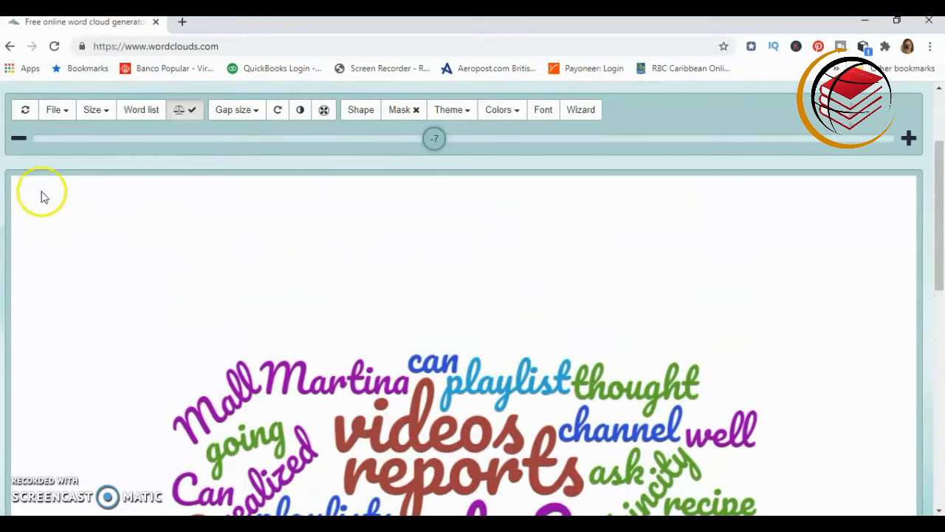
{"action": "scroll", "coordinate": [220, 224], "scroll_direction": "down", "scroll_amount": 1}
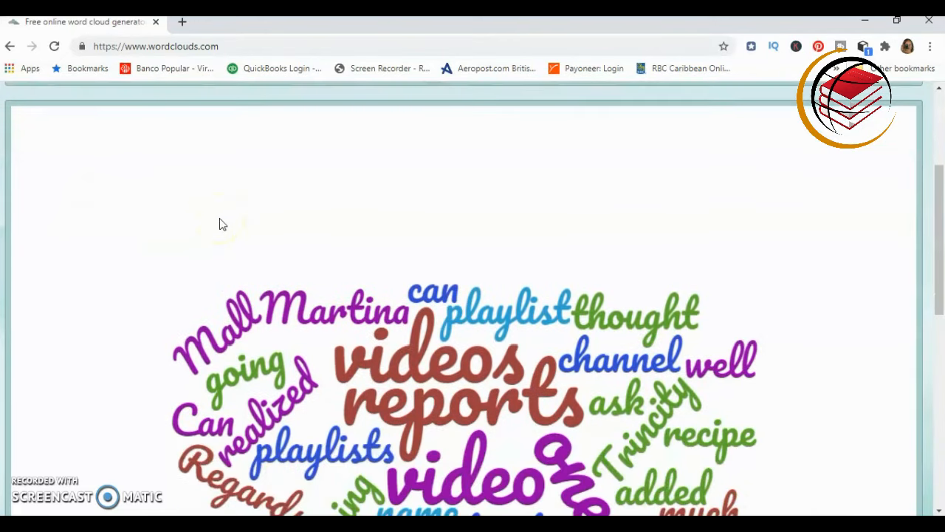
{"action": "scroll", "coordinate": [220, 224], "scroll_direction": "up", "scroll_amount": 1}
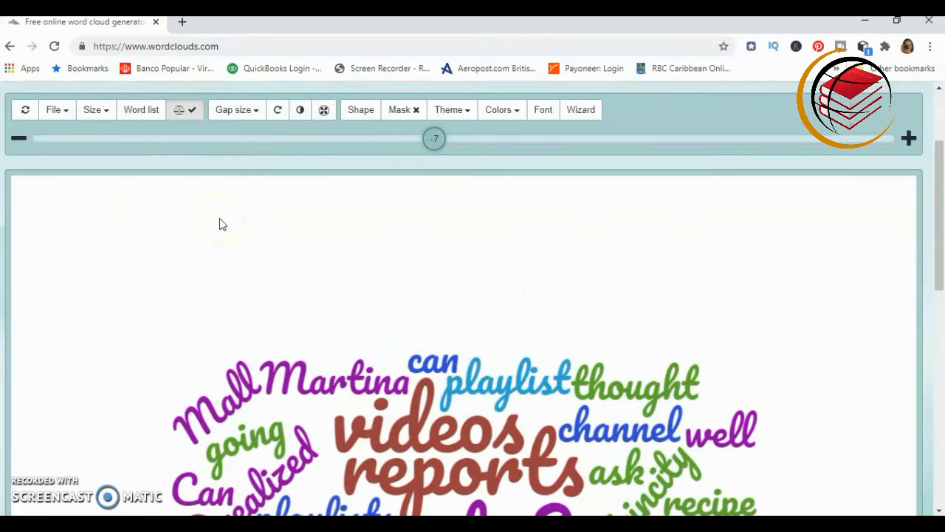
{"action": "scroll", "coordinate": [220, 224], "scroll_direction": "up", "scroll_amount": 1}
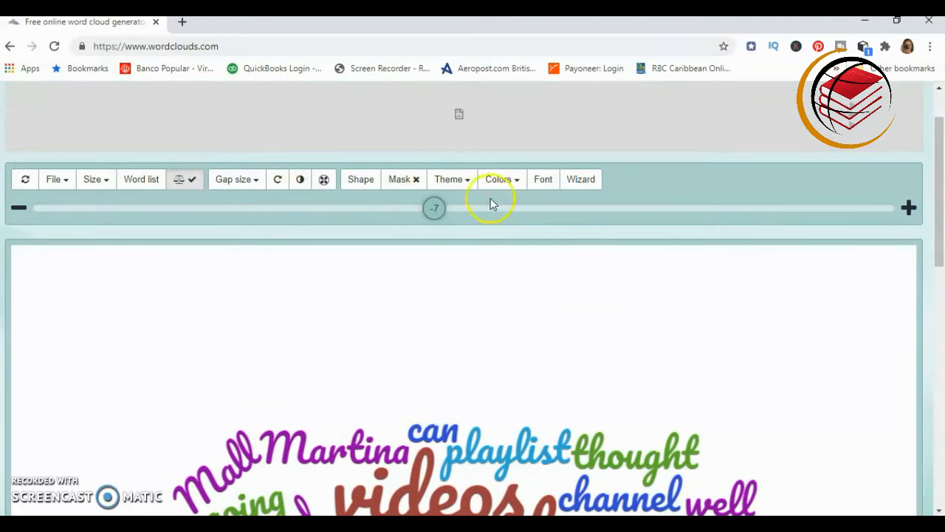
- Open the word cloud's font list and browse the available fonts from Pacifico onward
{"action": "left_click", "coordinate": [544, 181]}
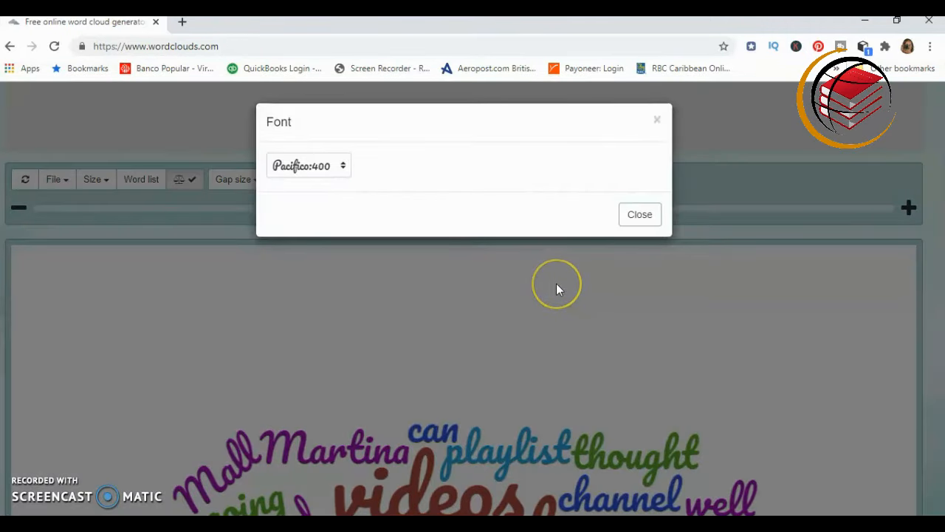
{"action": "left_click", "coordinate": [344, 169]}
{"action": "left_click", "coordinate": [406, 274]}
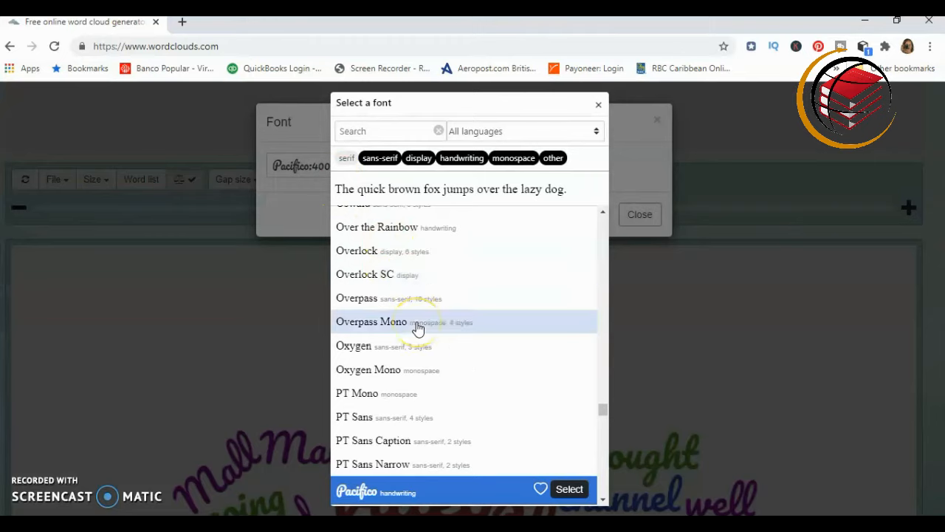
{"action": "scroll", "coordinate": [418, 329], "scroll_direction": "down", "scroll_amount": 3}
{"action": "scroll", "coordinate": [418, 329], "scroll_direction": "down", "scroll_amount": 6}
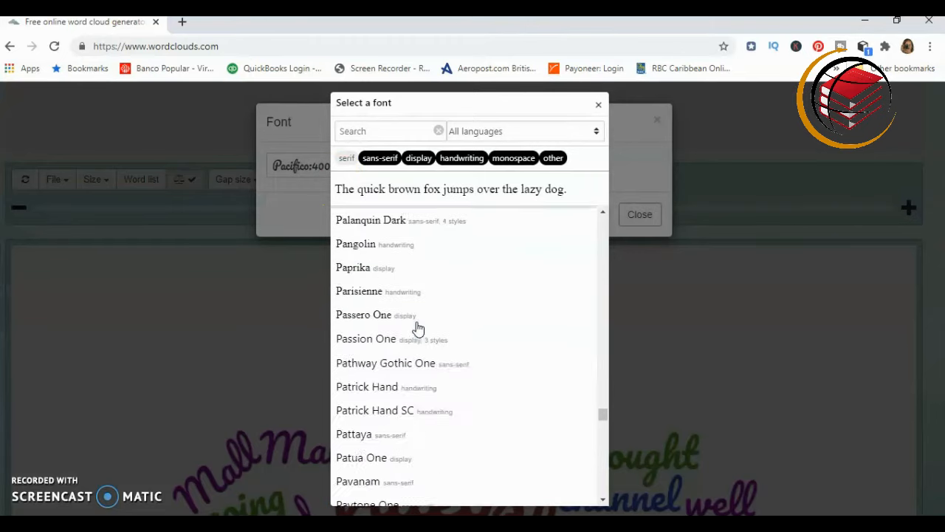
{"action": "scroll", "coordinate": [418, 328], "scroll_direction": "down", "scroll_amount": 3}
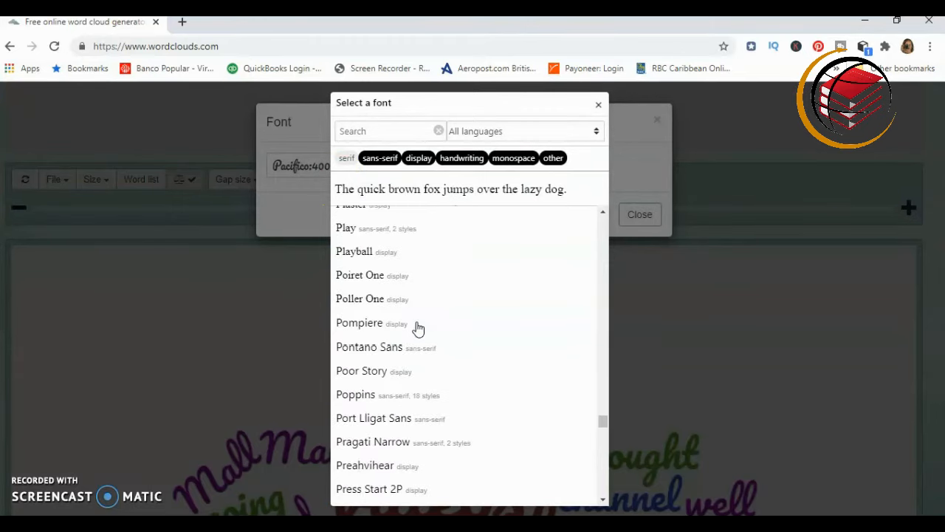
{"action": "scroll", "coordinate": [418, 328], "scroll_direction": "down", "scroll_amount": 3}
- Browse the fonts between Petit Formal Script and Quattrocento Sans and apply Poller One to the word cloud
{"action": "left_click", "coordinate": [426, 332]}
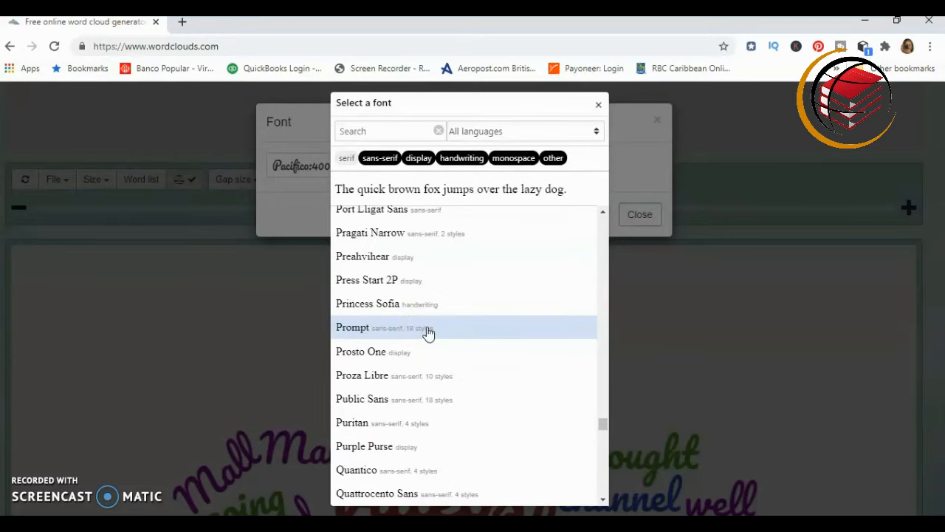
{"action": "scroll", "coordinate": [428, 332], "scroll_direction": "up", "scroll_amount": 2}
{"action": "left_click", "coordinate": [427, 331]}
{"action": "scroll", "coordinate": [428, 333], "scroll_direction": "up", "scroll_amount": 1}
{"action": "left_click", "coordinate": [427, 332]}
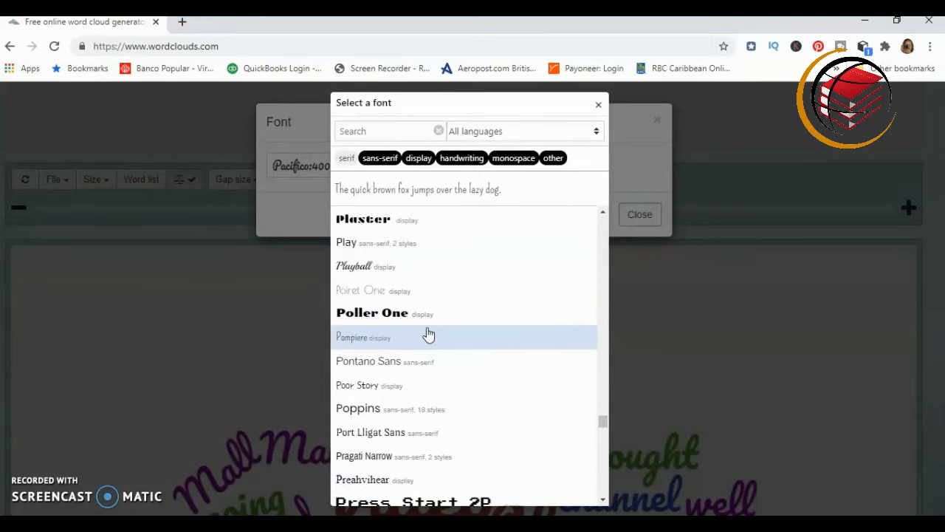
{"action": "scroll", "coordinate": [417, 331], "scroll_direction": "up", "scroll_amount": 3}
{"action": "left_click", "coordinate": [382, 353]}
{"action": "left_click", "coordinate": [408, 375]}
{"action": "left_click", "coordinate": [384, 462]}
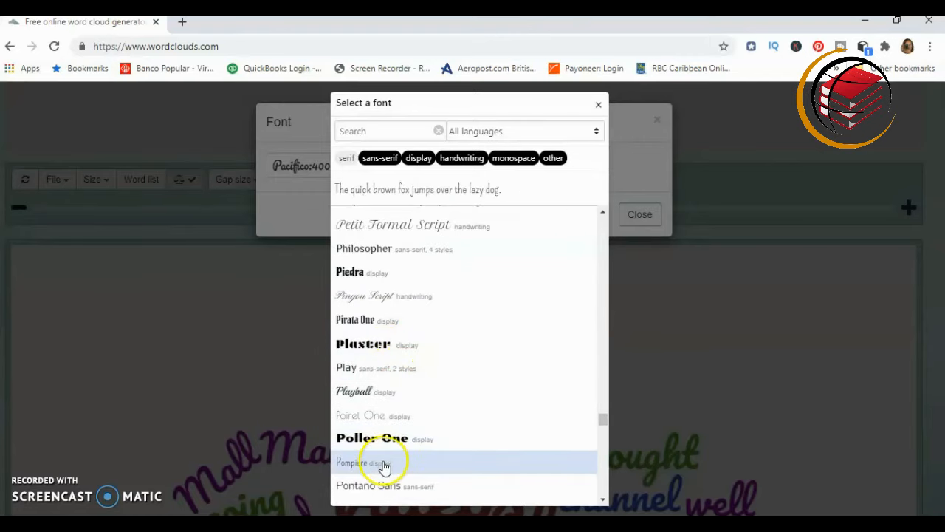
{"action": "left_click", "coordinate": [393, 443]}
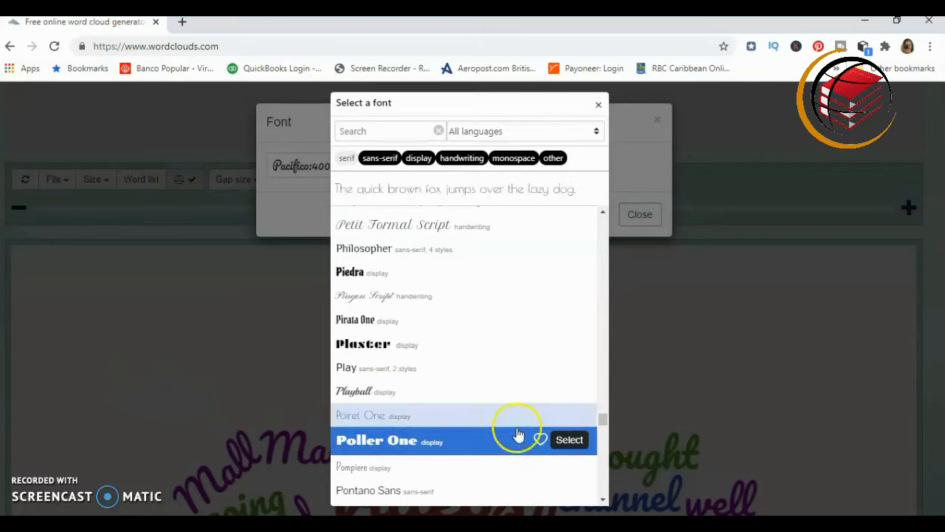
{"action": "left_click", "coordinate": [569, 440]}
{"action": "left_click", "coordinate": [193, 397]}
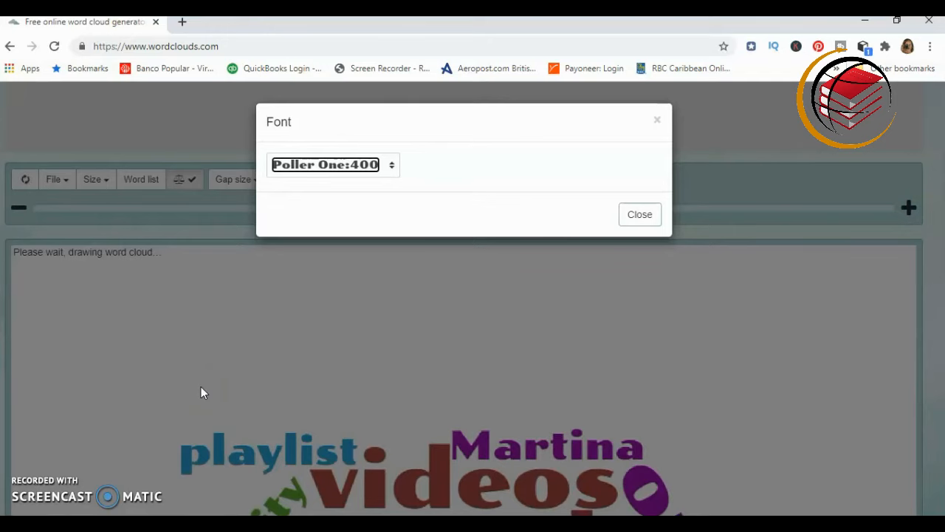
{"action": "left_click", "coordinate": [630, 214]}
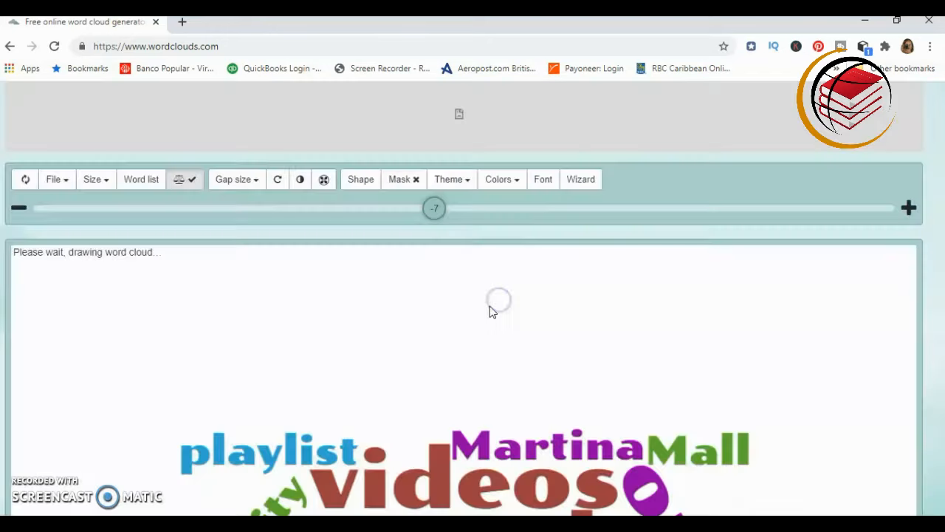
- Inspect the word cloud redrawn in the new font and check whether any words are not drawn
{"action": "scroll", "coordinate": [489, 305], "scroll_direction": "down", "scroll_amount": 3}
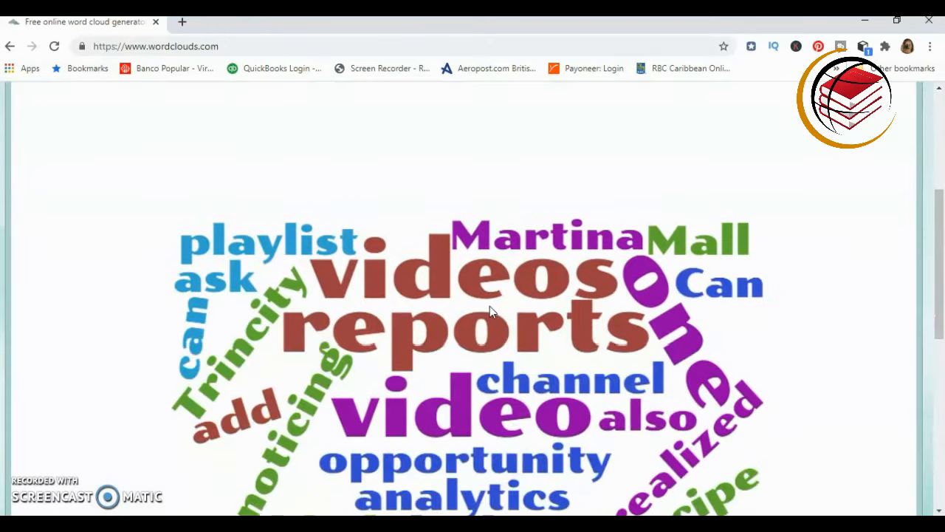
{"action": "scroll", "coordinate": [489, 306], "scroll_direction": "down", "scroll_amount": 2}
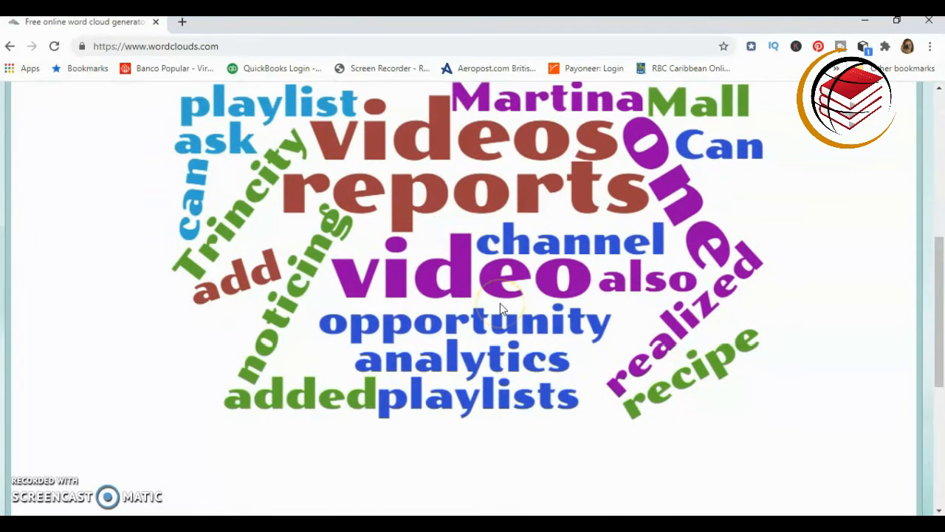
{"action": "scroll", "coordinate": [500, 302], "scroll_direction": "up", "scroll_amount": 1}
{"action": "scroll", "coordinate": [500, 302], "scroll_direction": "up", "scroll_amount": 1}
{"action": "scroll", "coordinate": [500, 303], "scroll_direction": "up", "scroll_amount": 3}
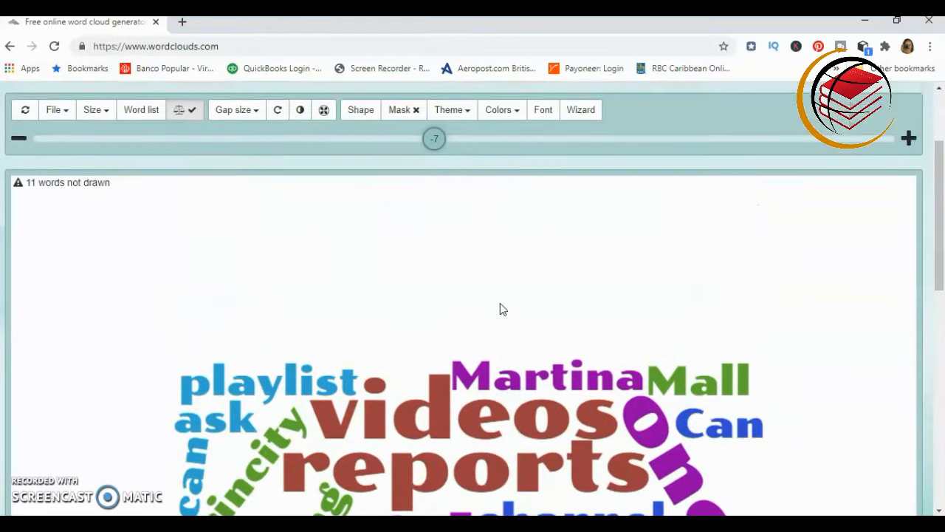
{"action": "scroll", "coordinate": [499, 309], "scroll_direction": "down", "scroll_amount": 3}
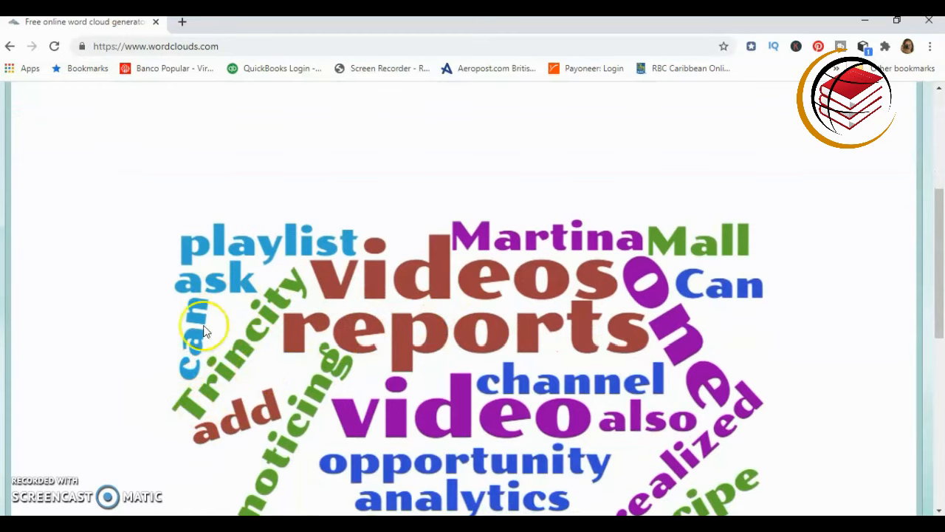
{"action": "scroll", "coordinate": [716, 295], "scroll_direction": "down", "scroll_amount": 1}
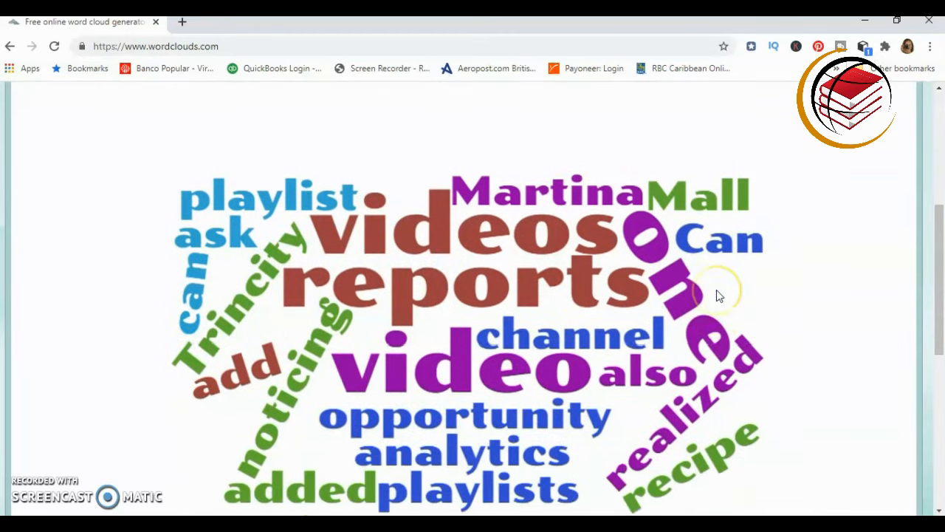
{"action": "scroll", "coordinate": [716, 295], "scroll_direction": "up", "scroll_amount": 3}
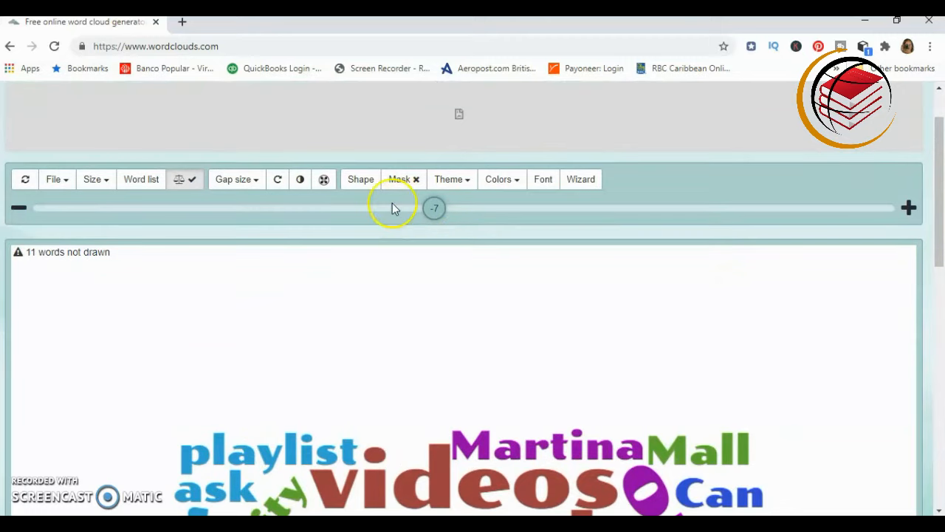
- Review the available word direction options and leave the random direction selected
{"action": "left_click", "coordinate": [278, 185]}
{"action": "left_click", "coordinate": [279, 185]}
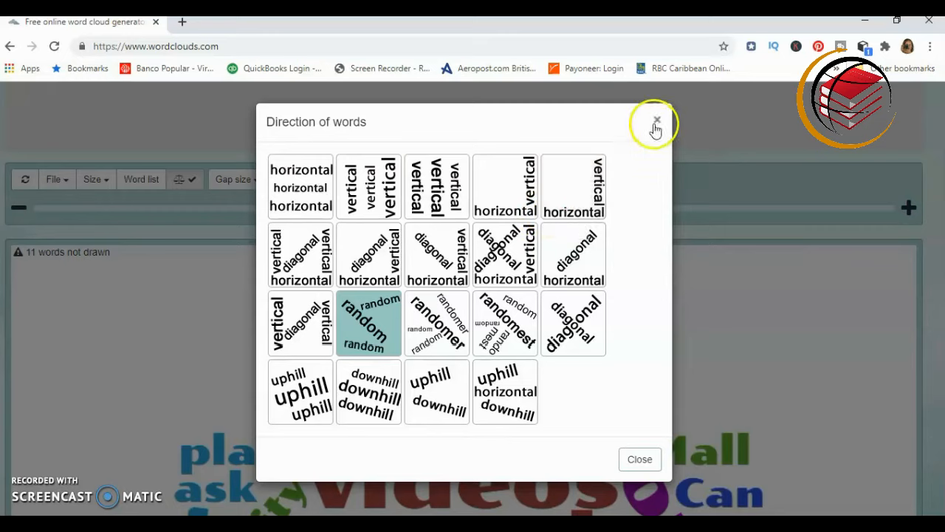
{"action": "left_click", "coordinate": [638, 461]}
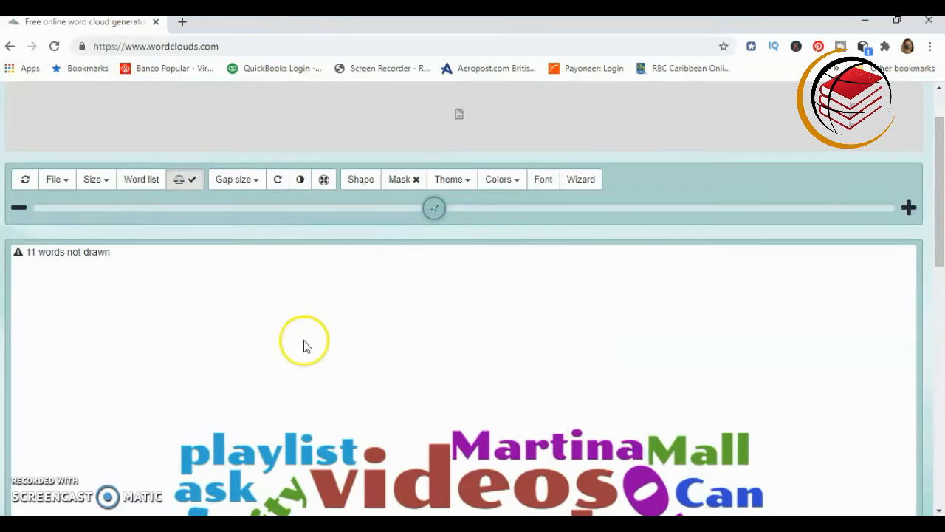
- Review the background and cloud color settings and the list of color themes without changing them
{"action": "left_click", "coordinate": [512, 185]}
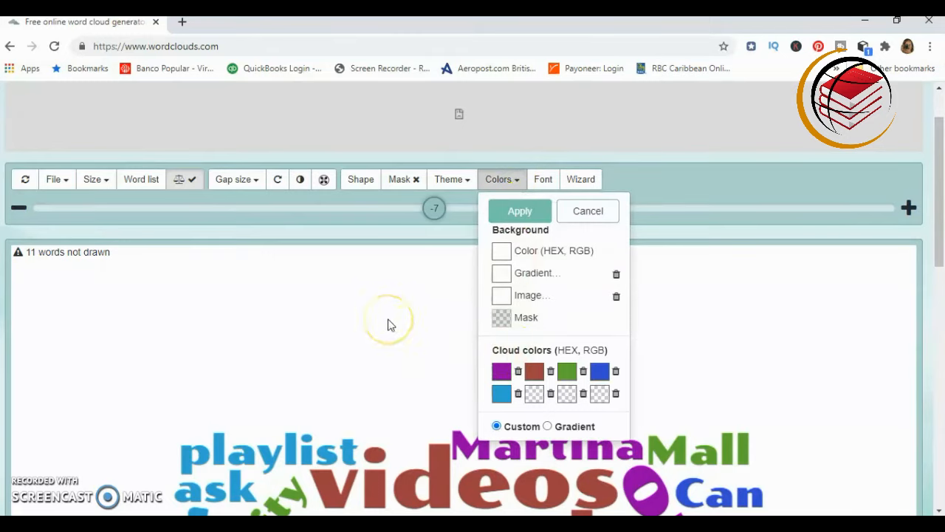
{"action": "left_click", "coordinate": [588, 211]}
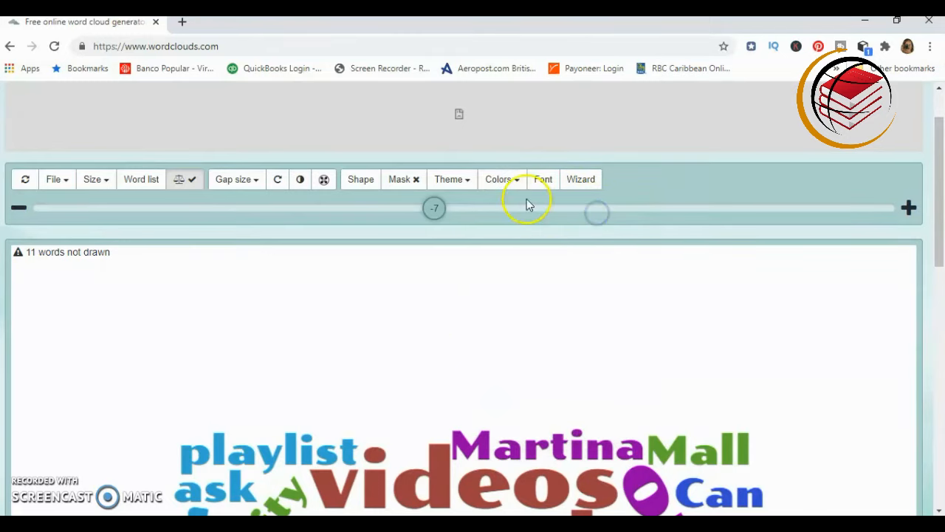
{"action": "left_click", "coordinate": [470, 185]}
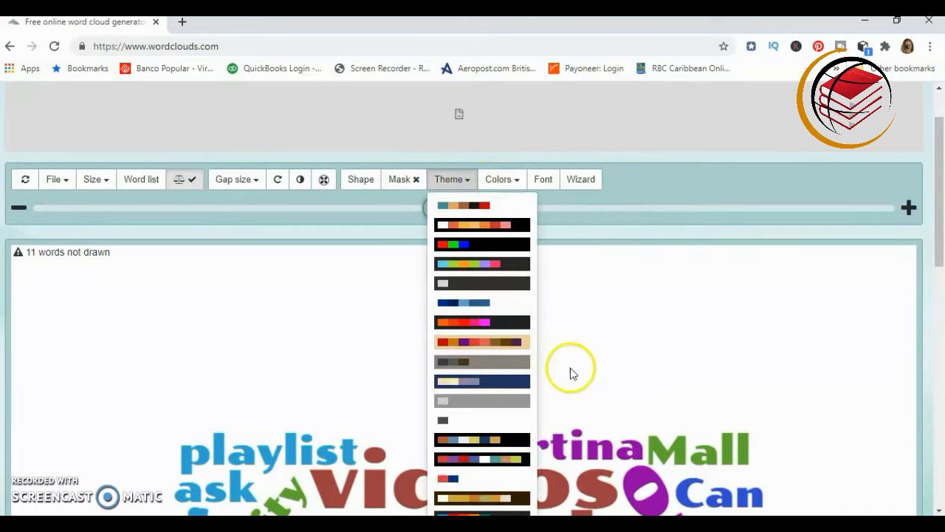
{"action": "scroll", "coordinate": [576, 333], "scroll_direction": "down", "scroll_amount": 2}
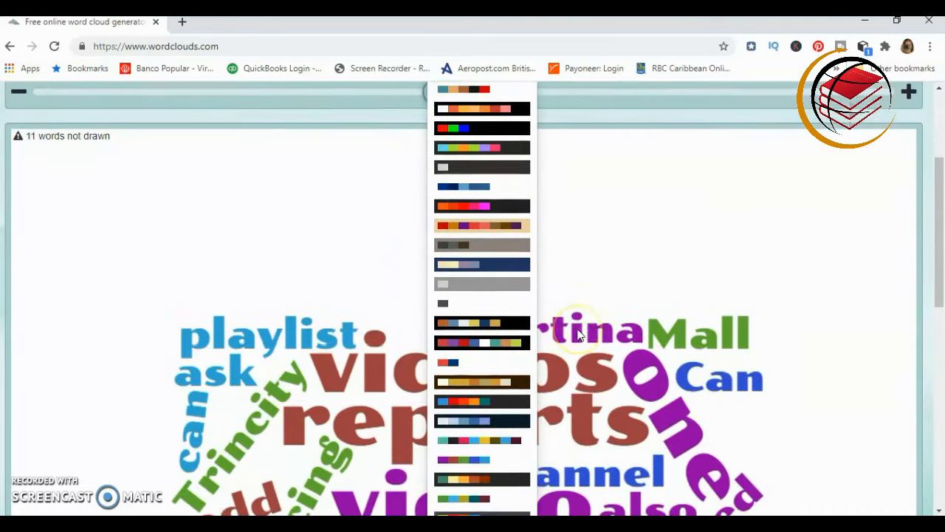
{"action": "scroll", "coordinate": [578, 333], "scroll_direction": "up", "scroll_amount": 3}
{"action": "left_click", "coordinate": [315, 378]}
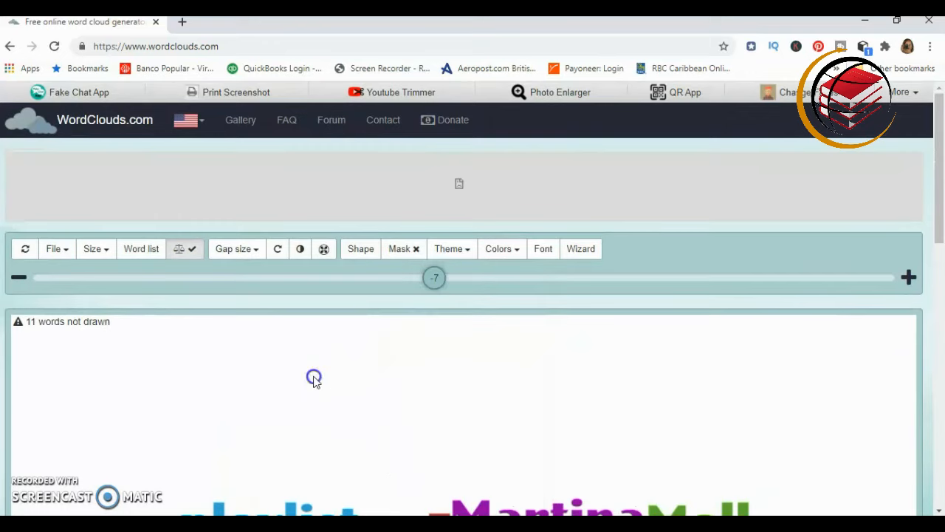
- Show the shape mask behind the words, inspect the cloud with it, and hide the mask again
{"action": "left_click", "coordinate": [395, 250]}
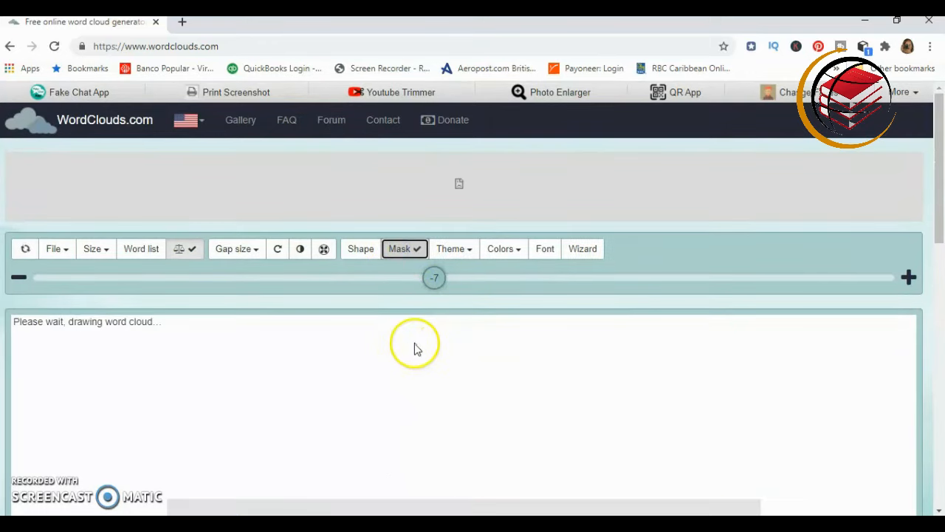
{"action": "scroll", "coordinate": [443, 348], "scroll_direction": "down", "scroll_amount": 3}
{"action": "scroll", "coordinate": [495, 342], "scroll_direction": "down", "scroll_amount": 5}
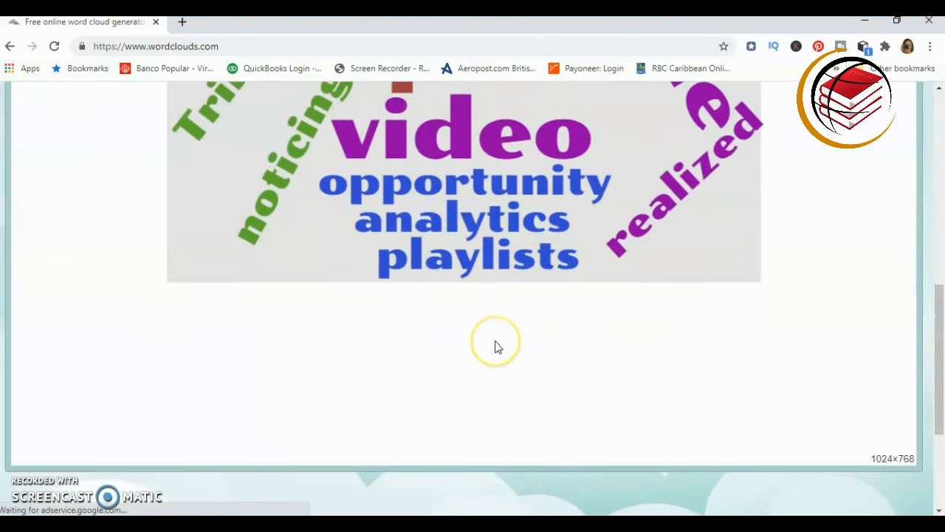
{"action": "scroll", "coordinate": [497, 347], "scroll_direction": "up", "scroll_amount": 1}
{"action": "scroll", "coordinate": [496, 347], "scroll_direction": "up", "scroll_amount": 1}
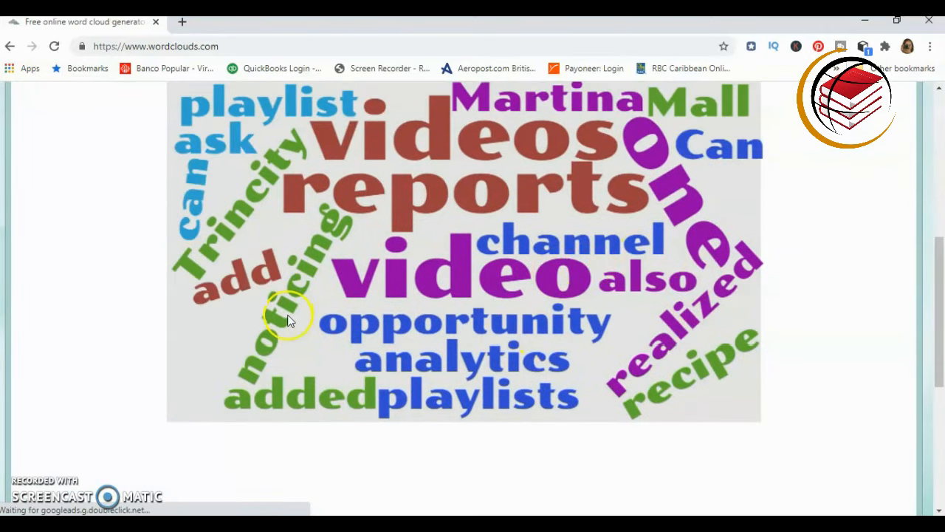
{"action": "scroll", "coordinate": [288, 321], "scroll_direction": "up", "scroll_amount": 1}
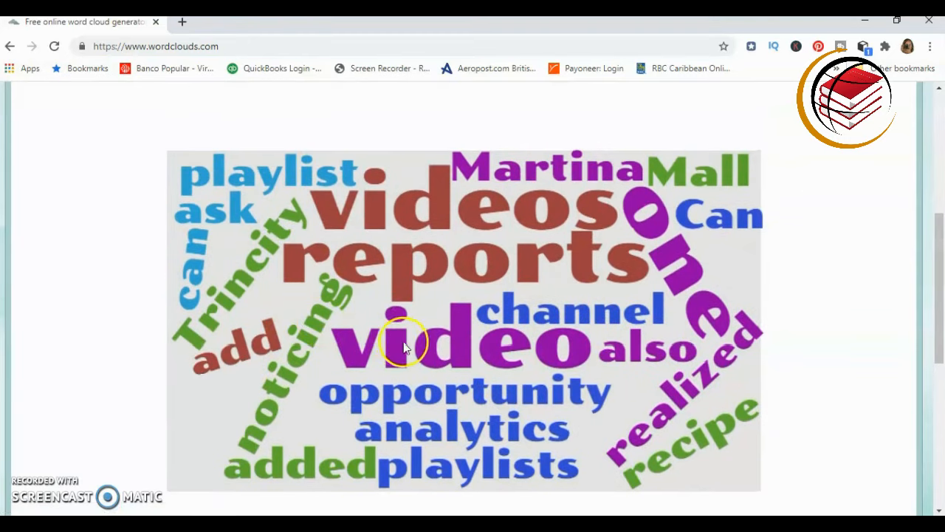
{"action": "scroll", "coordinate": [405, 347], "scroll_direction": "up", "scroll_amount": 2}
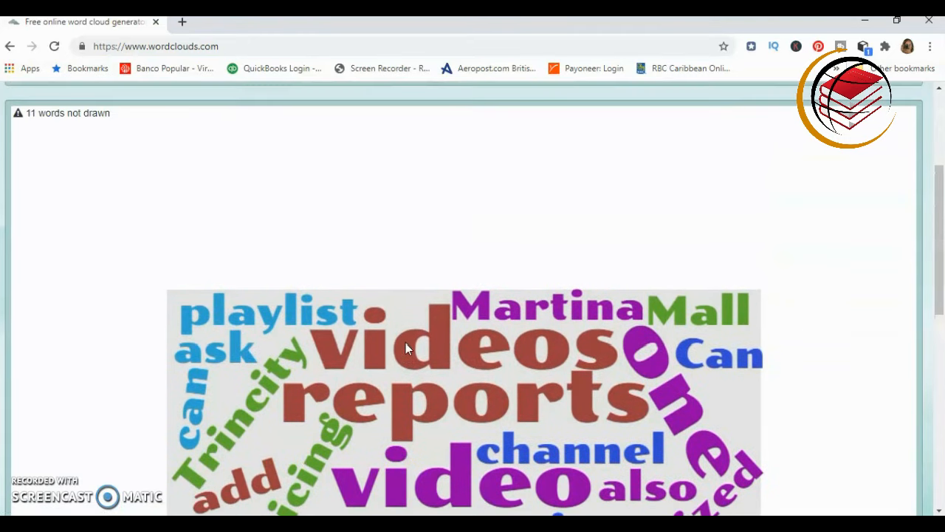
{"action": "scroll", "coordinate": [405, 343], "scroll_direction": "up", "scroll_amount": 2}
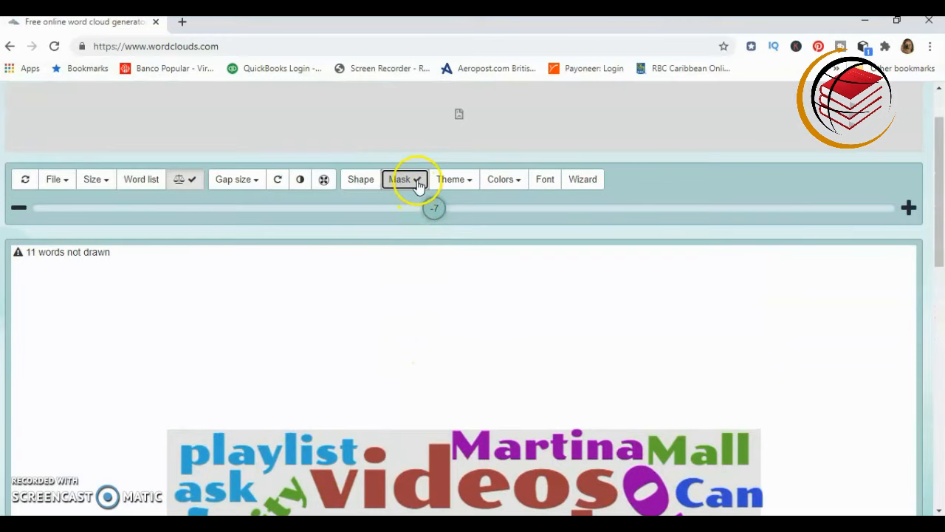
{"action": "left_click", "coordinate": [416, 181]}
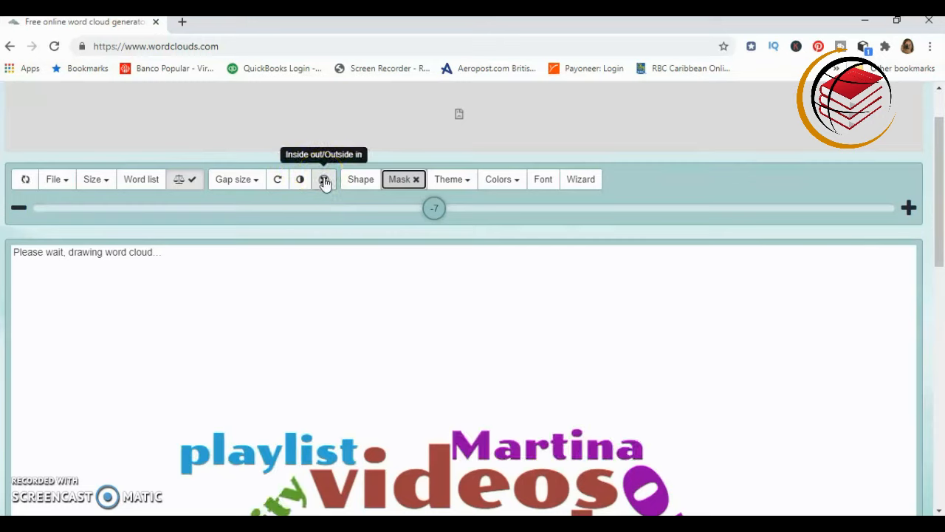
- Reverse the word placement with the Inside out/Outside in option and inspect the redrawn cloud
{"action": "left_click", "coordinate": [325, 183]}
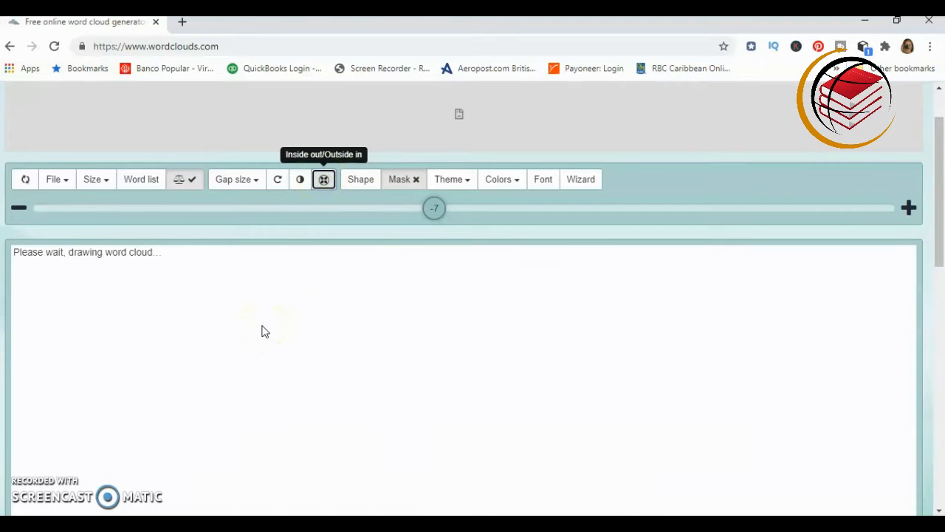
{"action": "scroll", "coordinate": [264, 331], "scroll_direction": "down", "scroll_amount": 2}
{"action": "scroll", "coordinate": [264, 331], "scroll_direction": "down", "scroll_amount": 3}
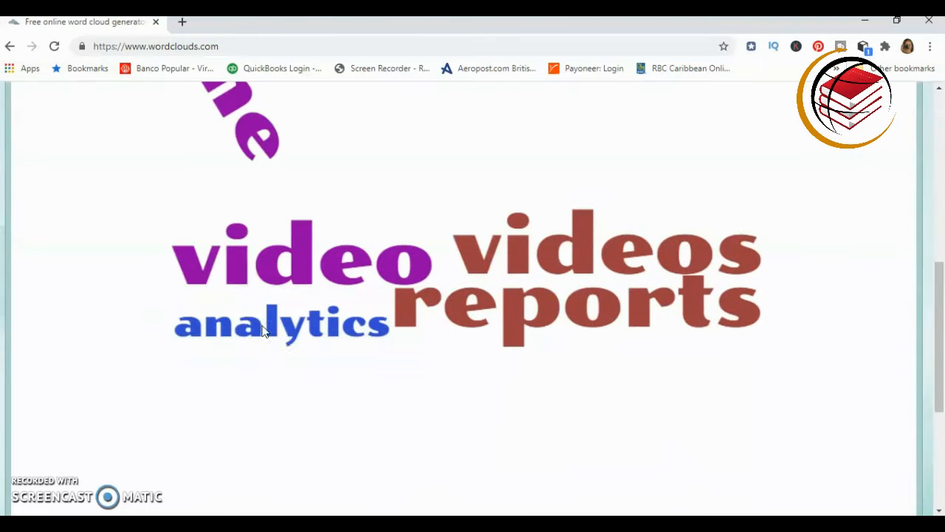
{"action": "scroll", "coordinate": [264, 331], "scroll_direction": "down", "scroll_amount": 1}
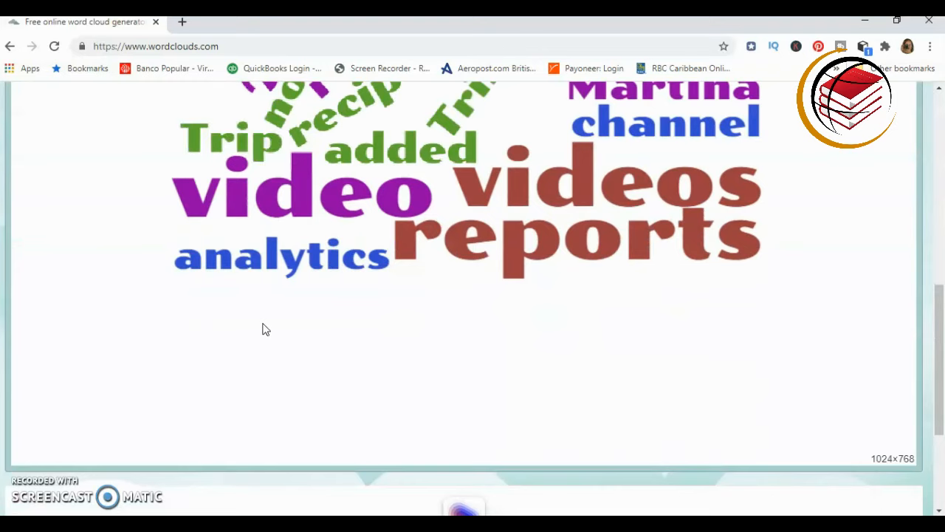
{"action": "scroll", "coordinate": [266, 330], "scroll_direction": "up", "scroll_amount": 1}
{"action": "scroll", "coordinate": [266, 329], "scroll_direction": "up", "scroll_amount": 1}
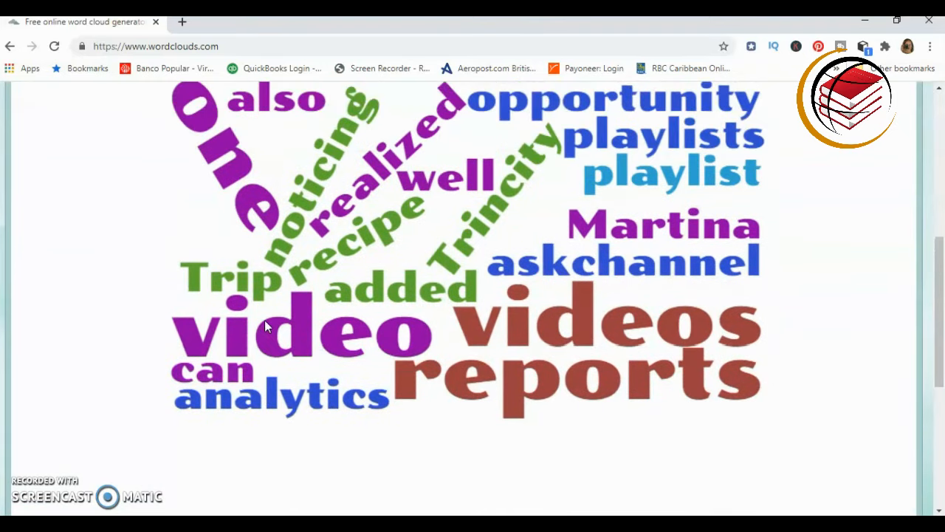
{"action": "scroll", "coordinate": [266, 327], "scroll_direction": "up", "scroll_amount": 1}
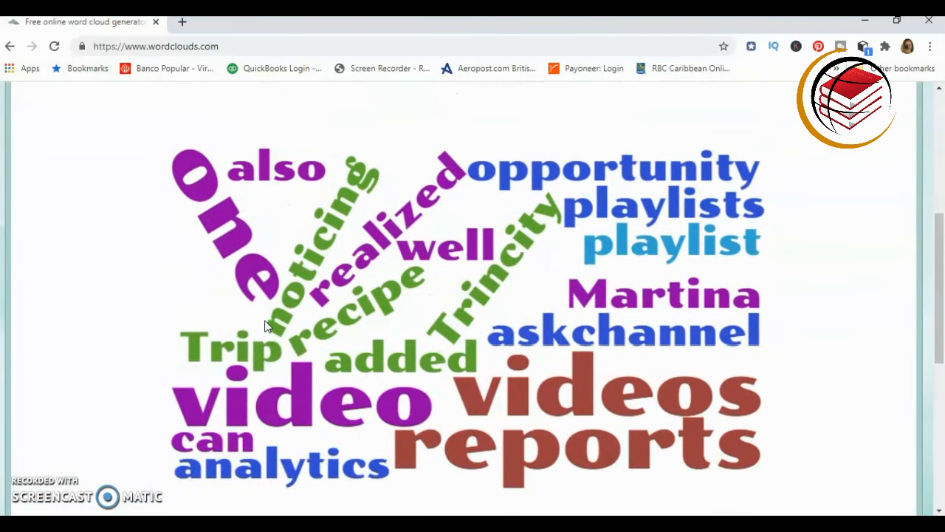
{"action": "scroll", "coordinate": [267, 327], "scroll_direction": "down", "scroll_amount": 1}
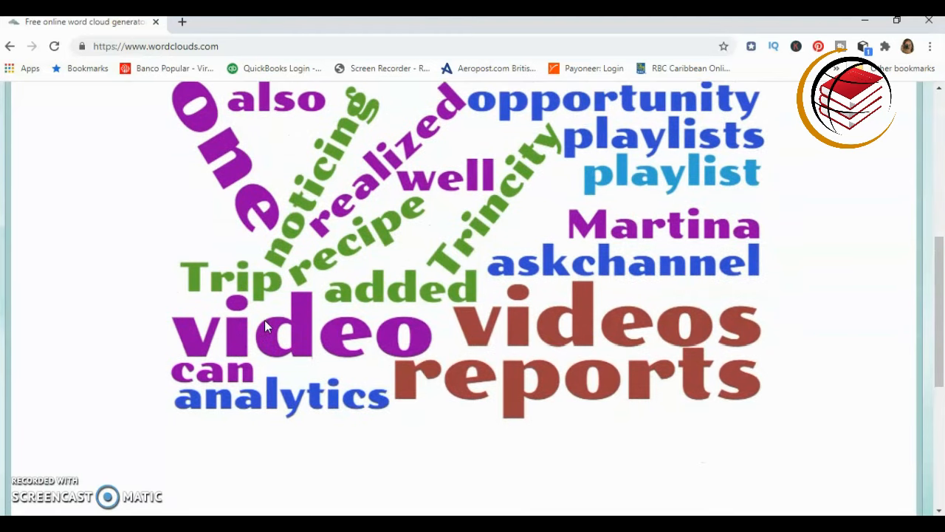
{"action": "scroll", "coordinate": [266, 325], "scroll_direction": "down", "scroll_amount": 3}
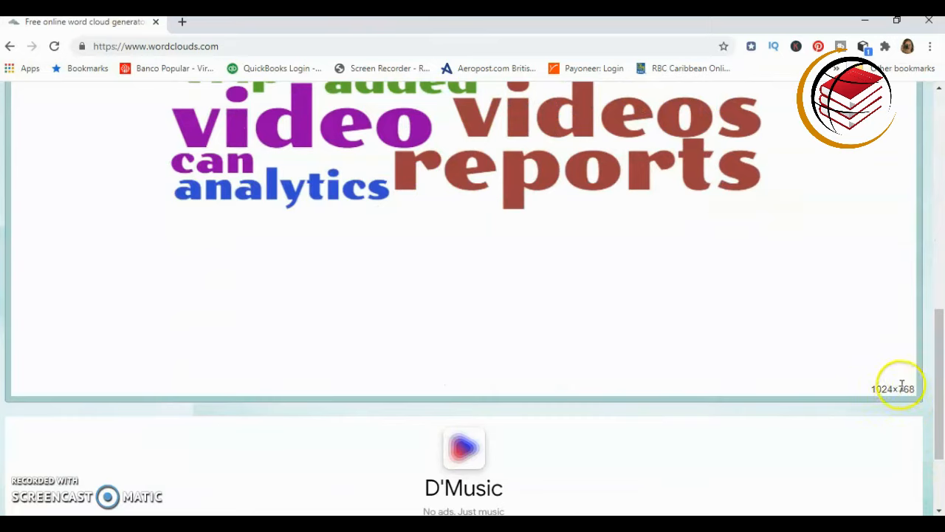
{"action": "scroll", "coordinate": [603, 342], "scroll_direction": "up", "scroll_amount": 3}
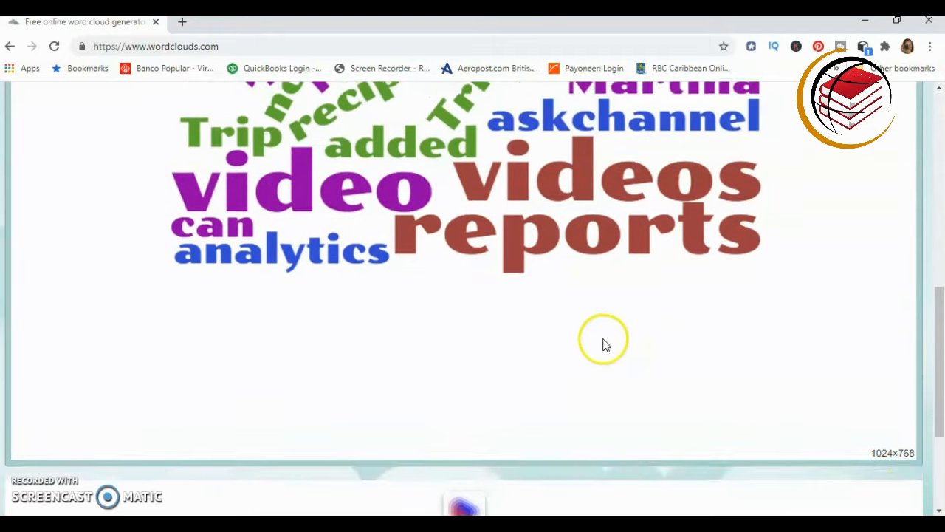
{"action": "scroll", "coordinate": [603, 342], "scroll_direction": "up", "scroll_amount": 6}
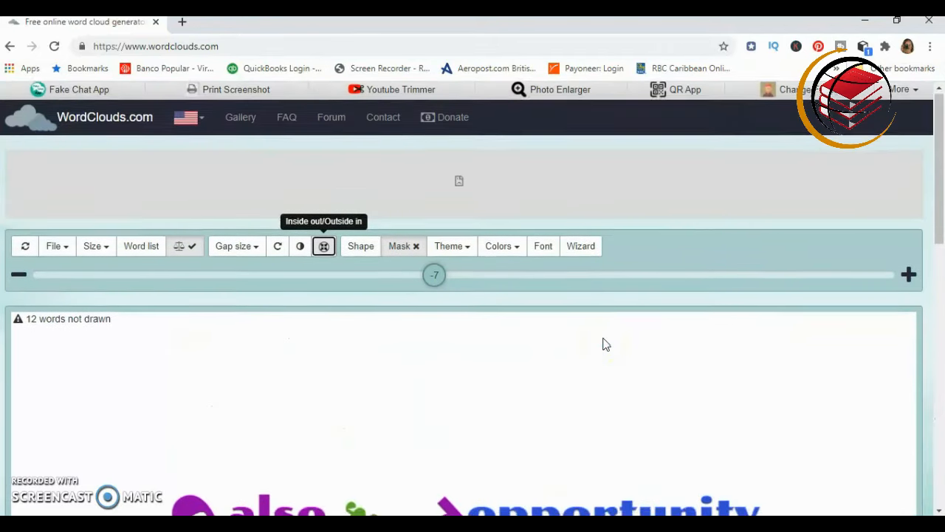
- Apply the dark-background color theme with green, cream, orange and brown swatches to the word cloud
{"action": "scroll", "coordinate": [591, 332], "scroll_direction": "down", "scroll_amount": 2}
{"action": "scroll", "coordinate": [318, 352], "scroll_direction": "up", "scroll_amount": 1}
{"action": "scroll", "coordinate": [318, 352], "scroll_direction": "down", "scroll_amount": 1}
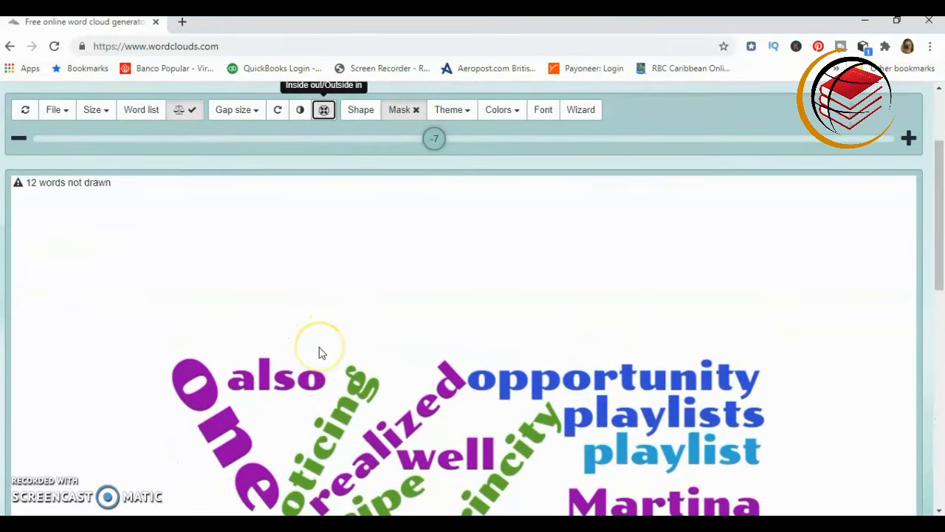
{"action": "scroll", "coordinate": [319, 352], "scroll_direction": "down", "scroll_amount": 1}
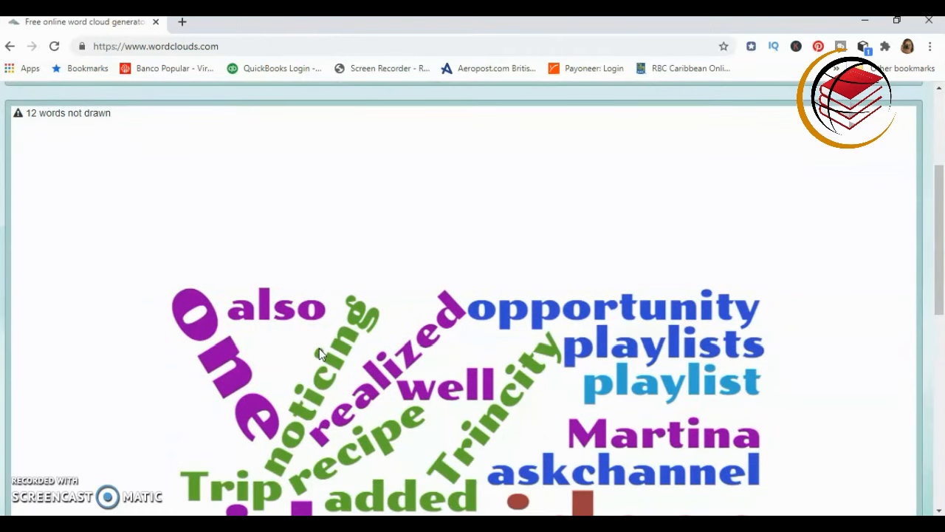
{"action": "scroll", "coordinate": [319, 353], "scroll_direction": "down", "scroll_amount": 1}
{"action": "scroll", "coordinate": [319, 353], "scroll_direction": "up", "scroll_amount": 3}
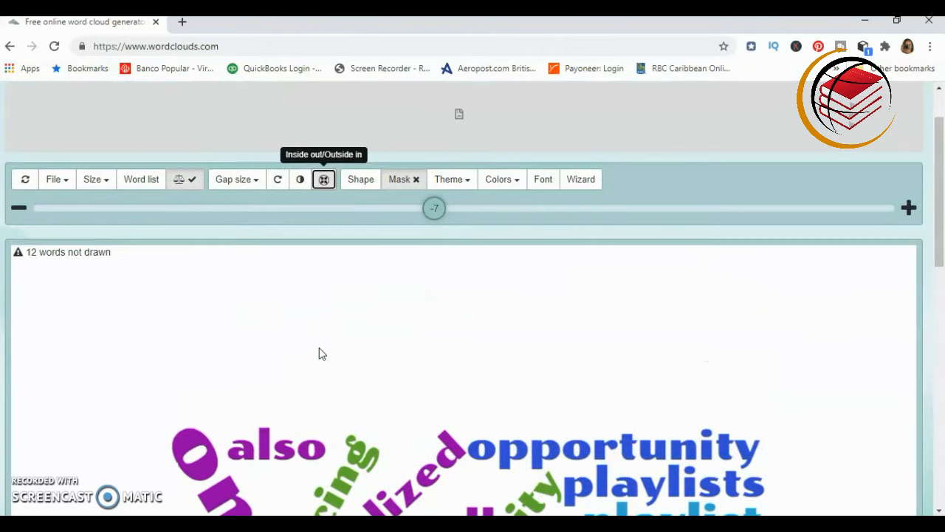
{"action": "left_click", "coordinate": [462, 187]}
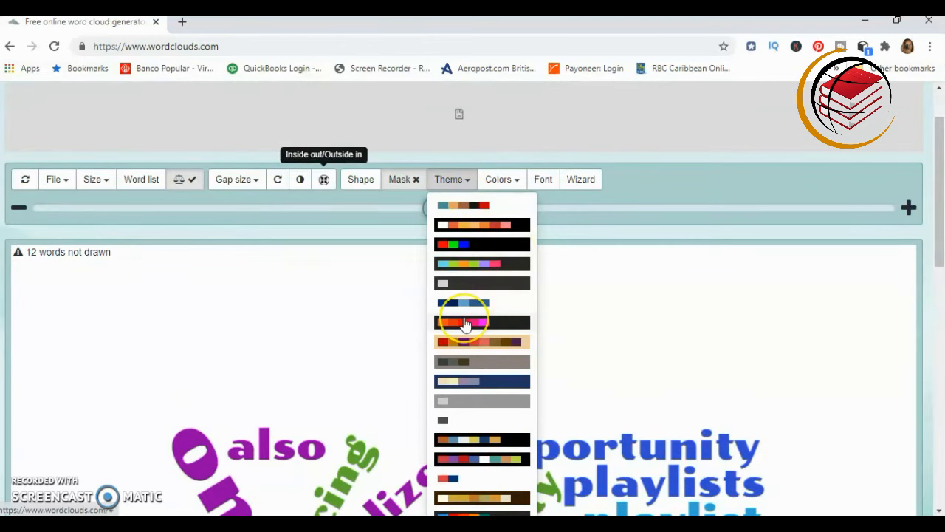
{"action": "scroll", "coordinate": [465, 324], "scroll_direction": "down", "scroll_amount": 2}
{"action": "scroll", "coordinate": [464, 320], "scroll_direction": "down", "scroll_amount": 1}
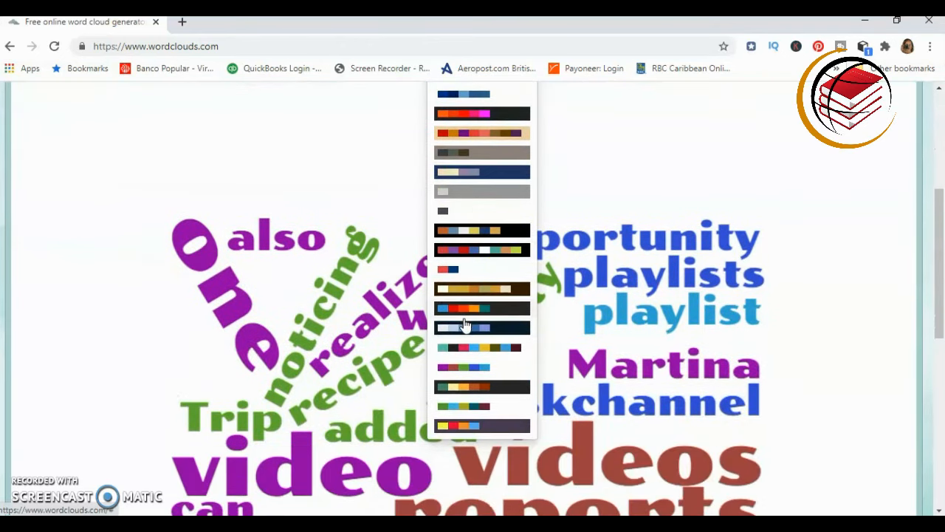
{"action": "left_click", "coordinate": [493, 388]}
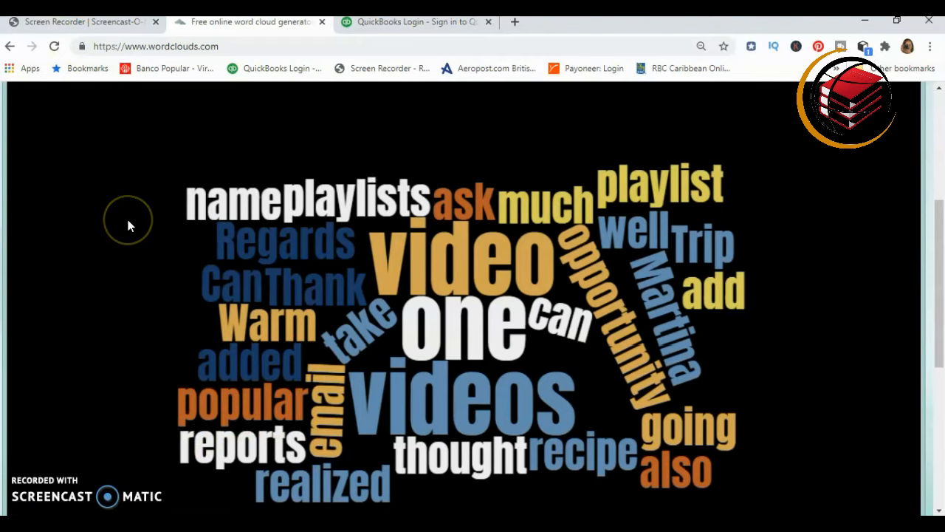
- Set up an HD image export of the black-background word cloud as a JPG named "sample wordcloud"
{"action": "scroll", "coordinate": [127, 225], "scroll_direction": "up", "scroll_amount": 1}
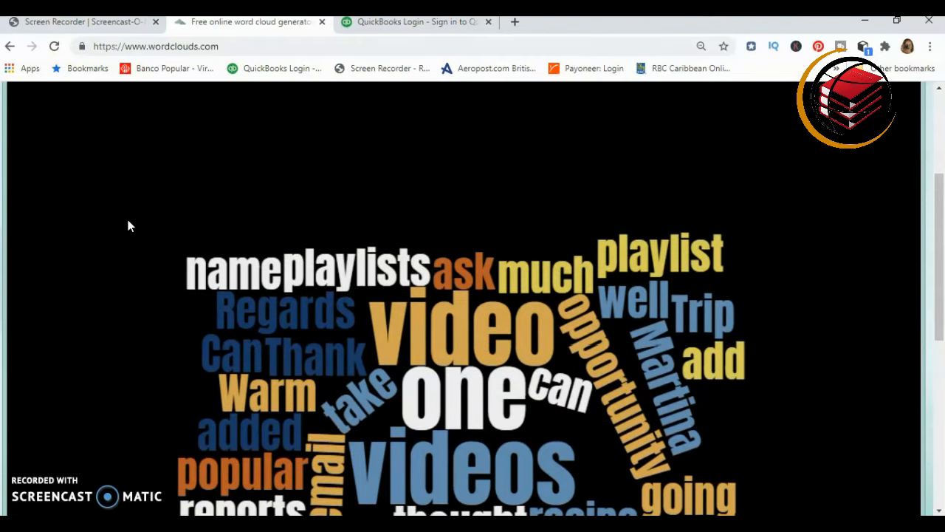
{"action": "scroll", "coordinate": [128, 226], "scroll_direction": "up", "scroll_amount": 1}
{"action": "scroll", "coordinate": [128, 225], "scroll_direction": "up", "scroll_amount": 3}
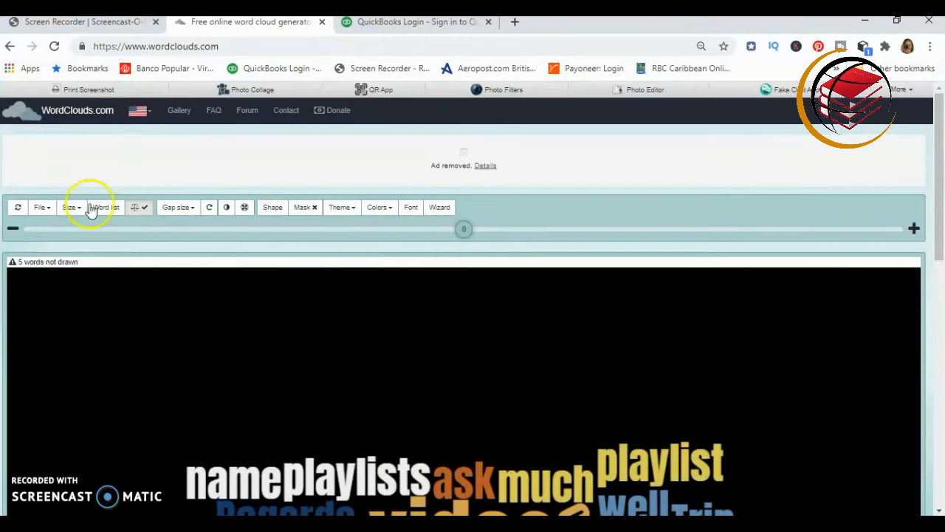
{"action": "left_click", "coordinate": [44, 208]}
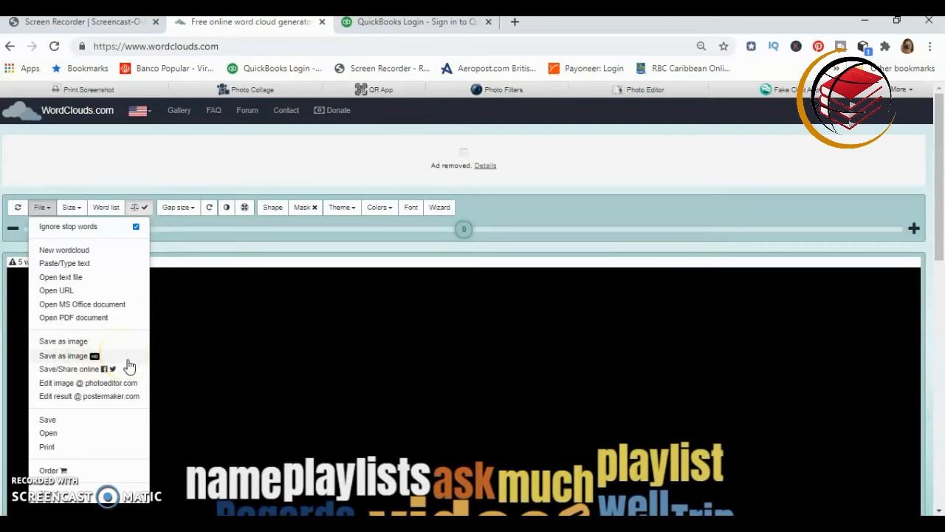
{"action": "left_click", "coordinate": [63, 424]}
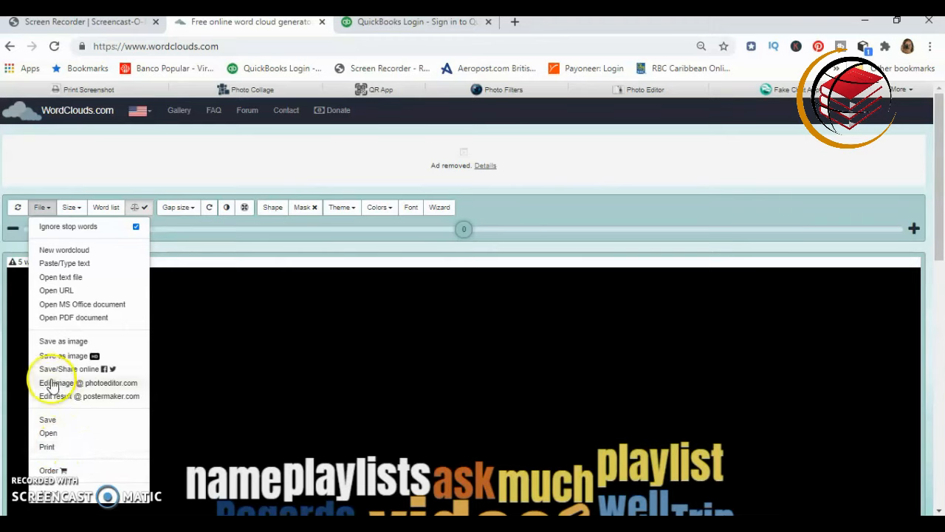
{"action": "left_click", "coordinate": [86, 358]}
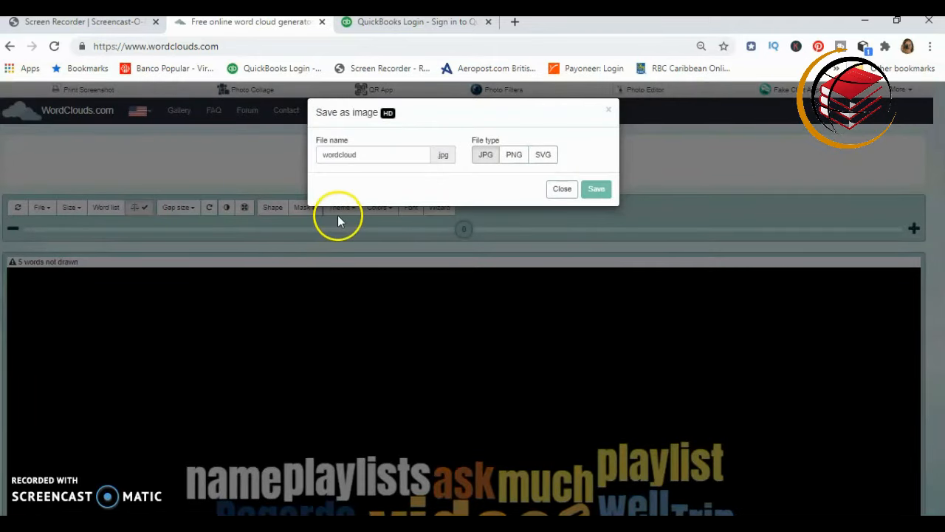
{"action": "left_click", "coordinate": [361, 154]}
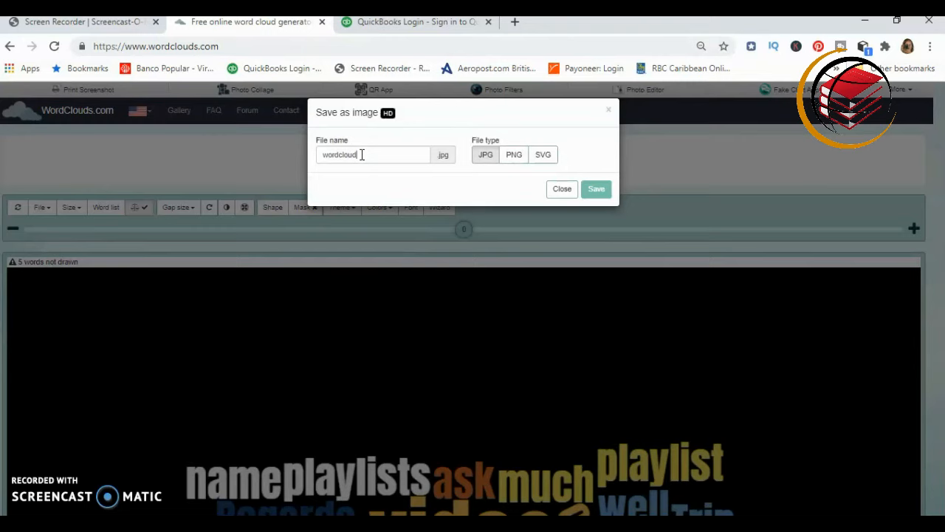
{"action": "key", "text": "BackSpace"}
{"action": "key", "text": "BackSpace"}
{"action": "key", "text": "BackSpace"}
{"action": "key", "text": "BackSpace"}
{"action": "key", "text": "BackSpace"}
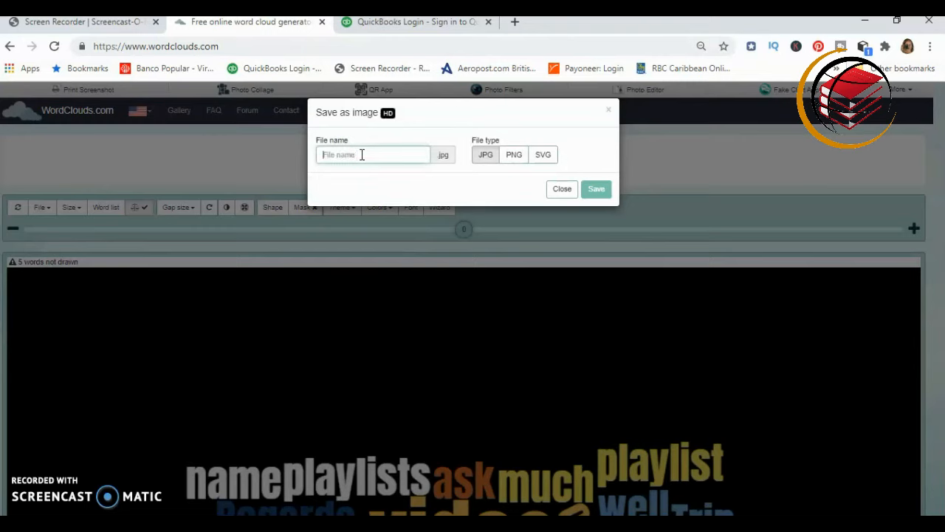
{"action": "type", "text": "sample wordcloud"}
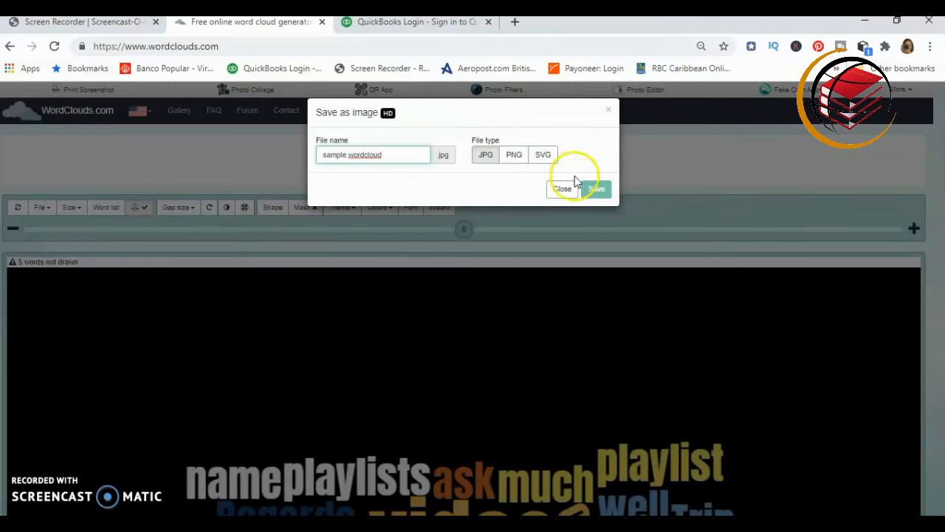
- Generate the HD image and download it as a JPEG into the Downloads folder, then view the cloud on the page
{"action": "left_click", "coordinate": [595, 190]}
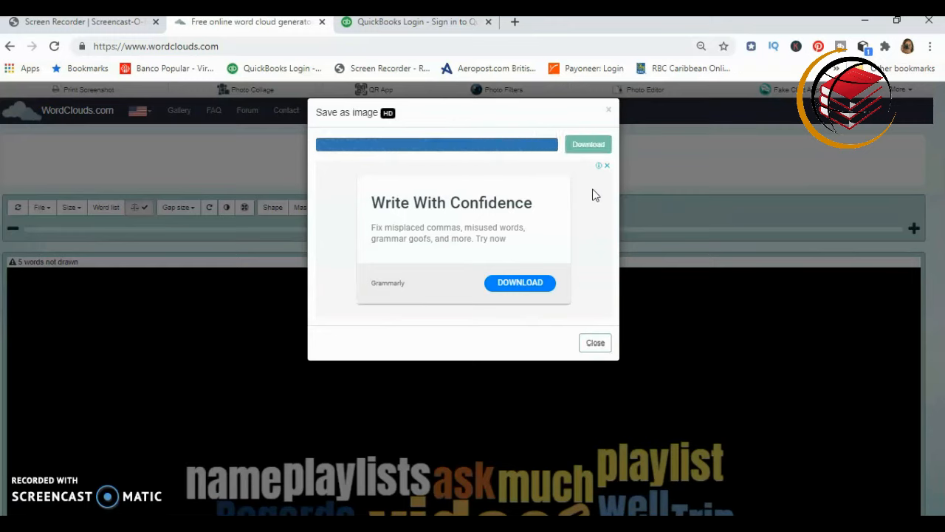
{"action": "left_click", "coordinate": [594, 146]}
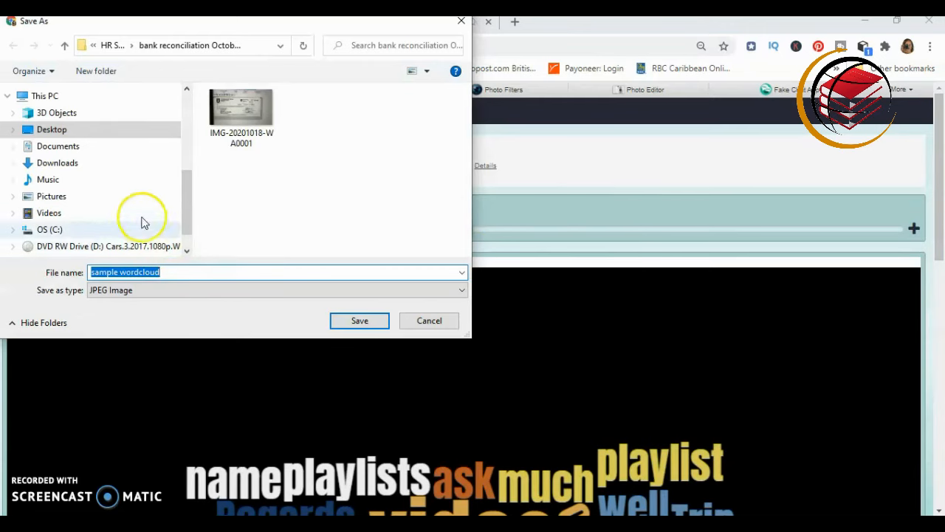
{"action": "left_click", "coordinate": [113, 167]}
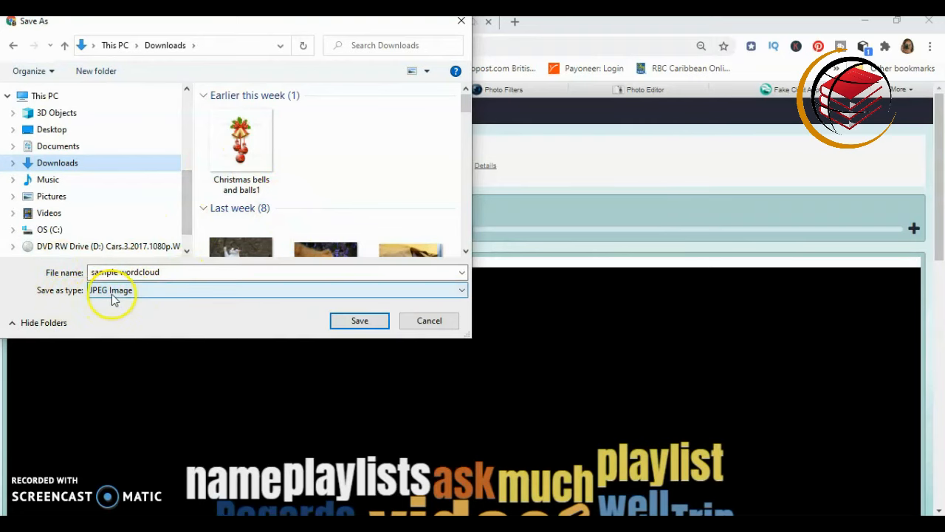
{"action": "left_click", "coordinate": [351, 321]}
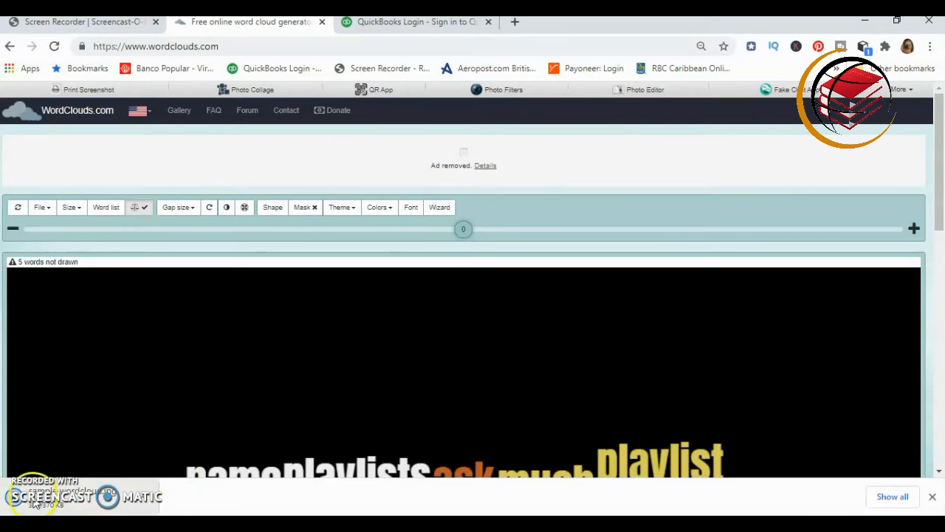
{"action": "scroll", "coordinate": [260, 401], "scroll_direction": "down", "scroll_amount": 2}
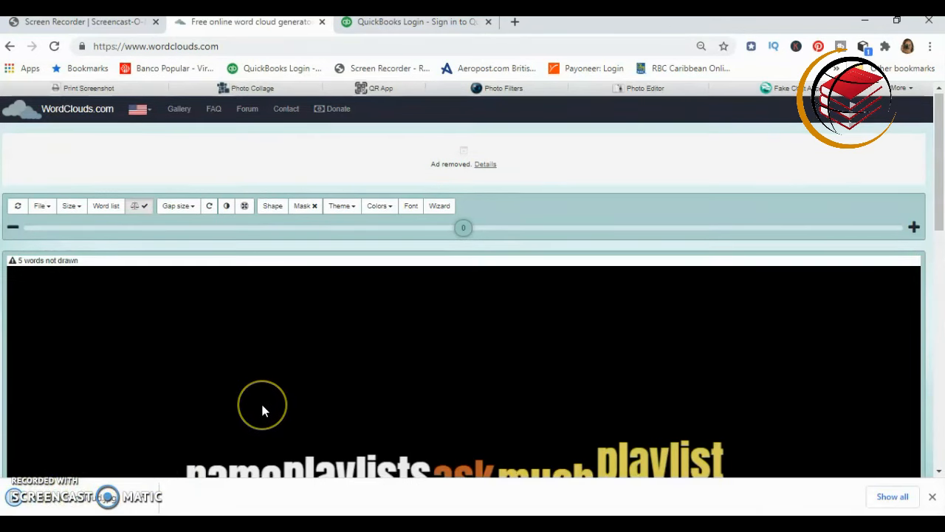
{"action": "scroll", "coordinate": [262, 410], "scroll_direction": "down", "scroll_amount": 4}
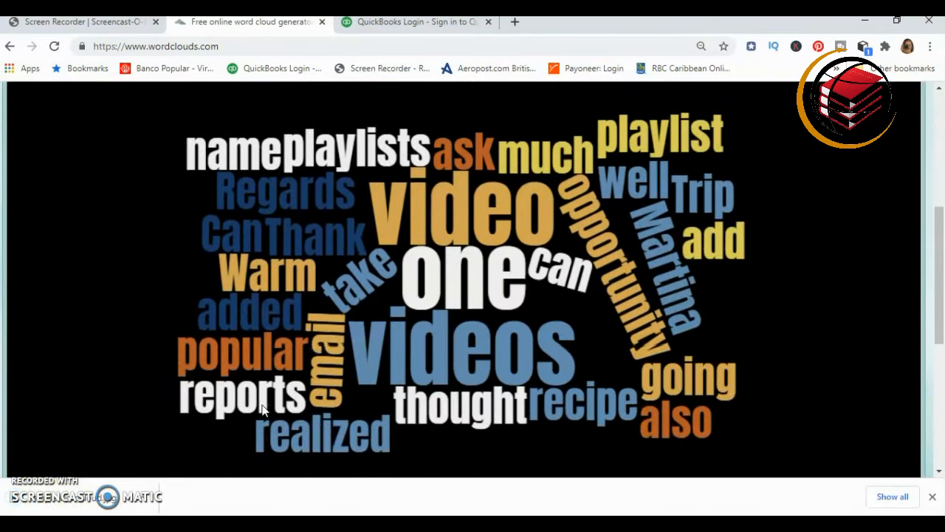